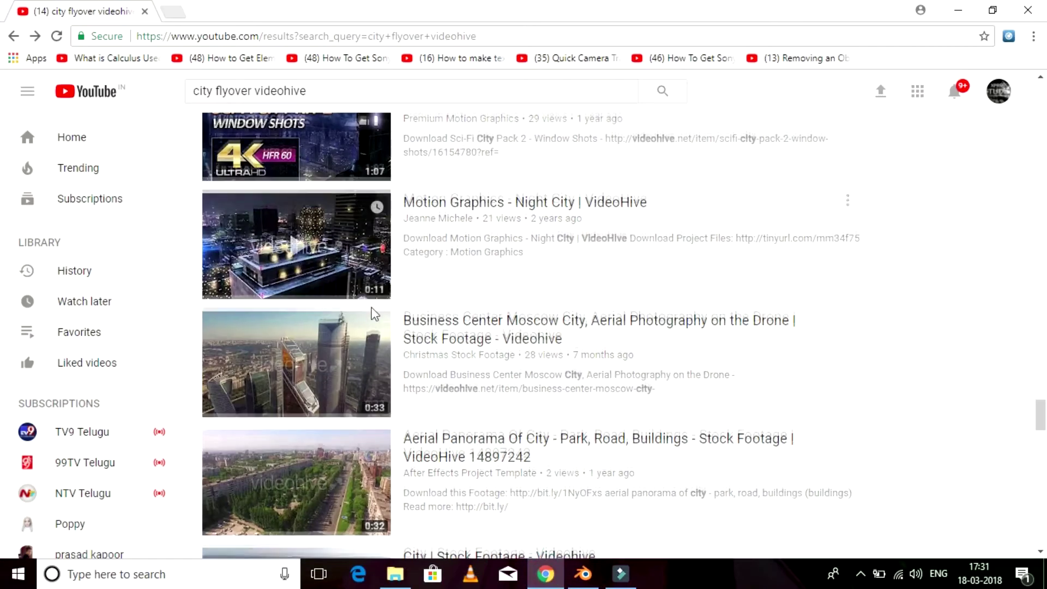
- Browse the city flyover videohive results on YouTube, then minimize Chrome to return to Blender
scroll(371, 312, down, 5)
scroll(375, 314, down, 20)
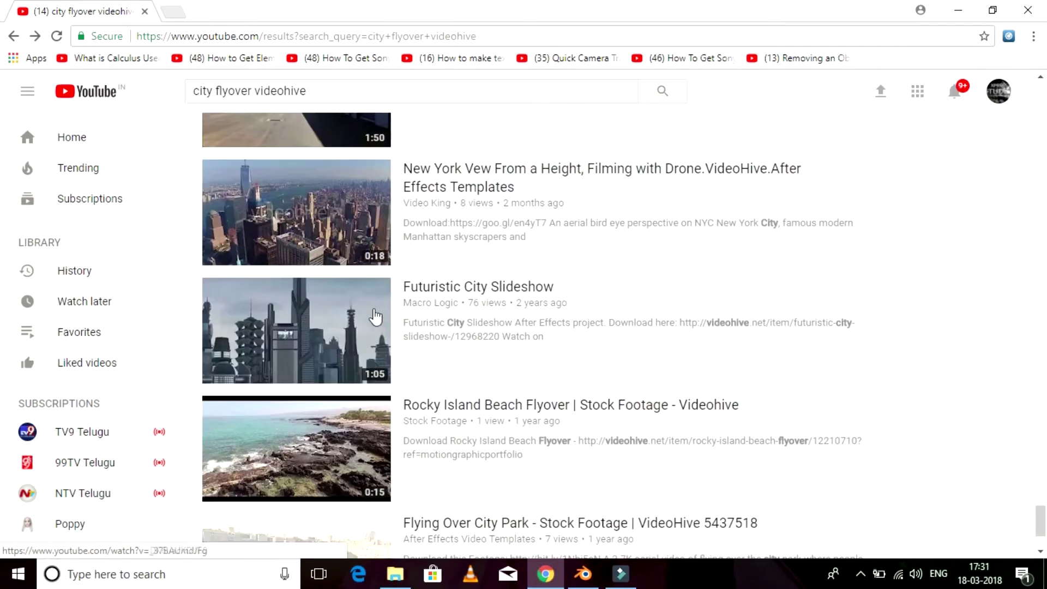
scroll(375, 315, down, 13)
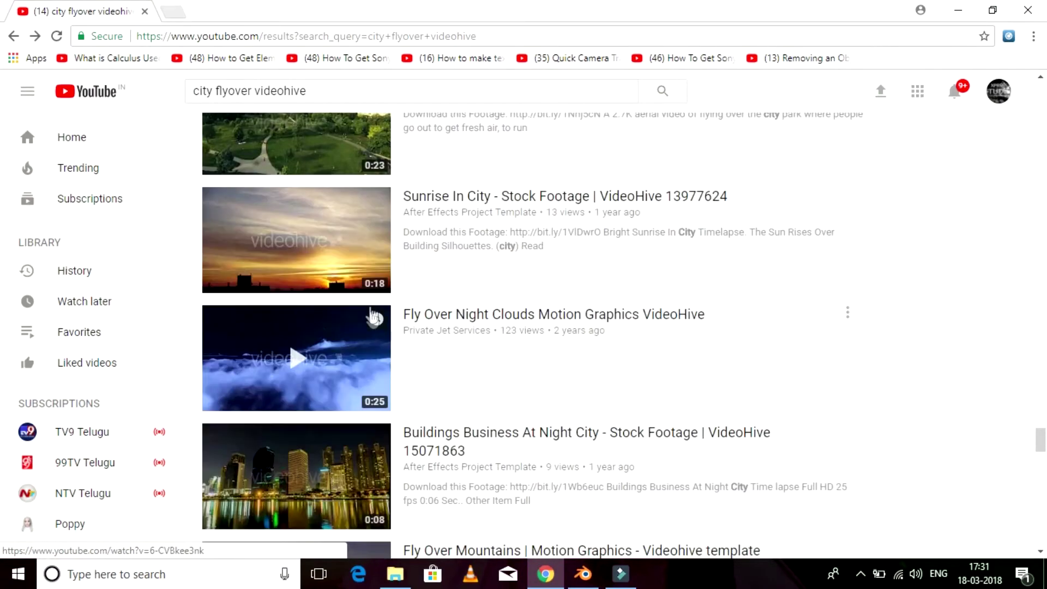
scroll(371, 319, down, 11)
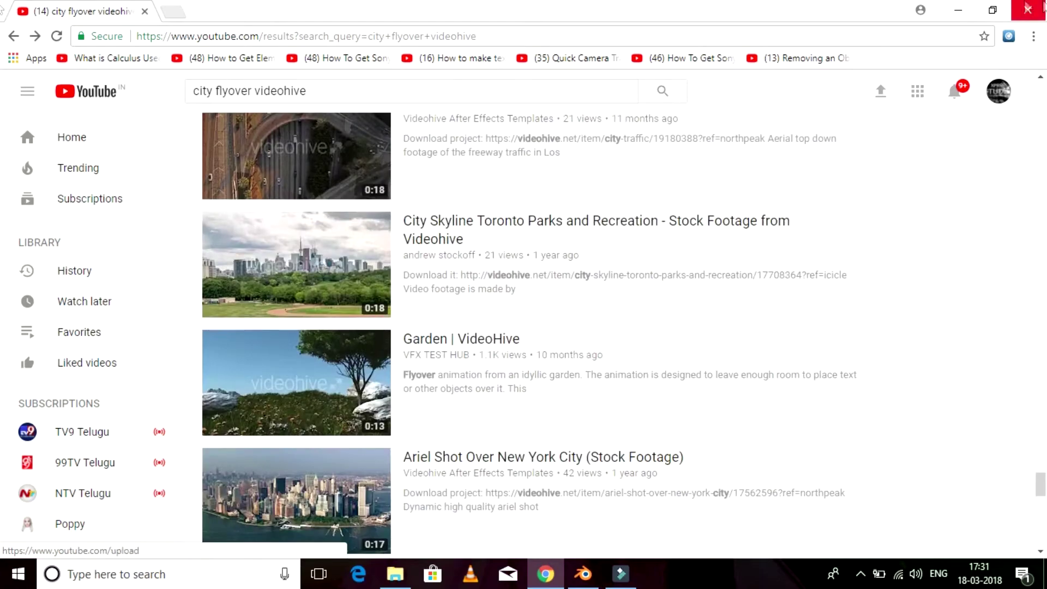
click(949, 8)
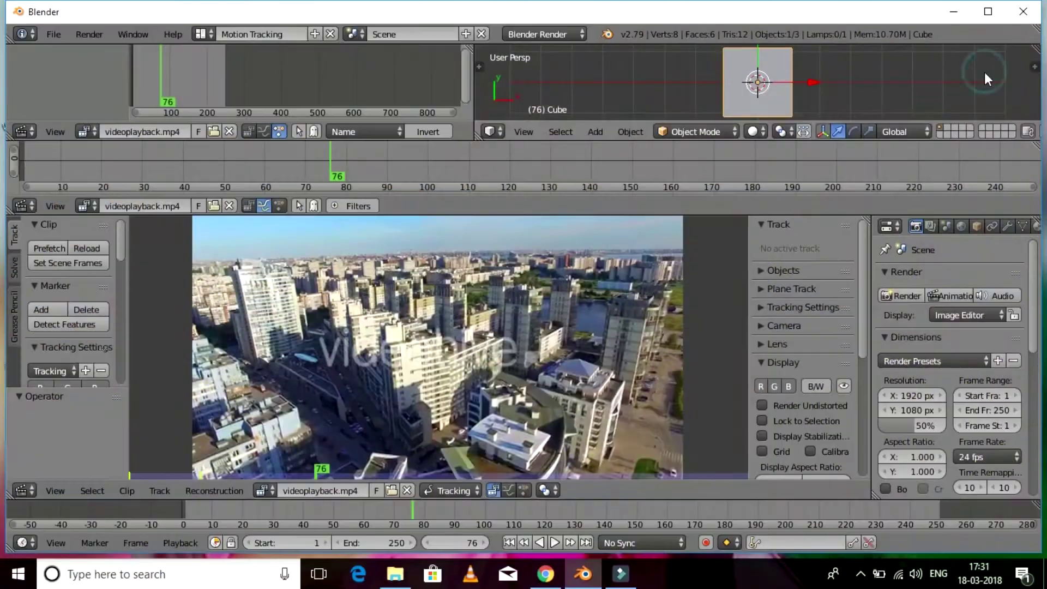
scroll(499, 398, down, 2)
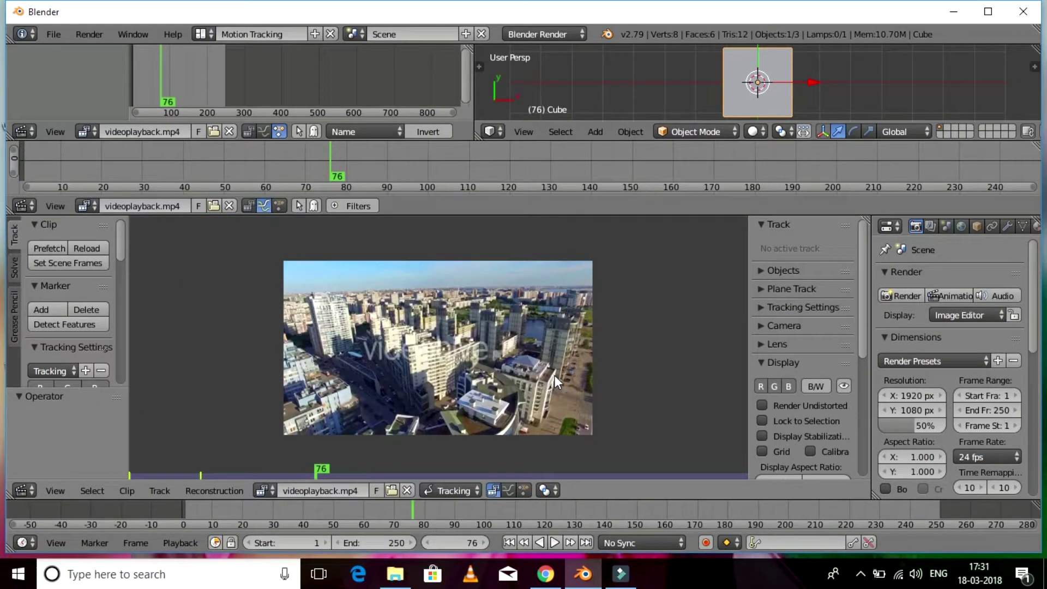
- Set the scene frame rate to 29.97 fps
click(972, 455)
click(983, 391)
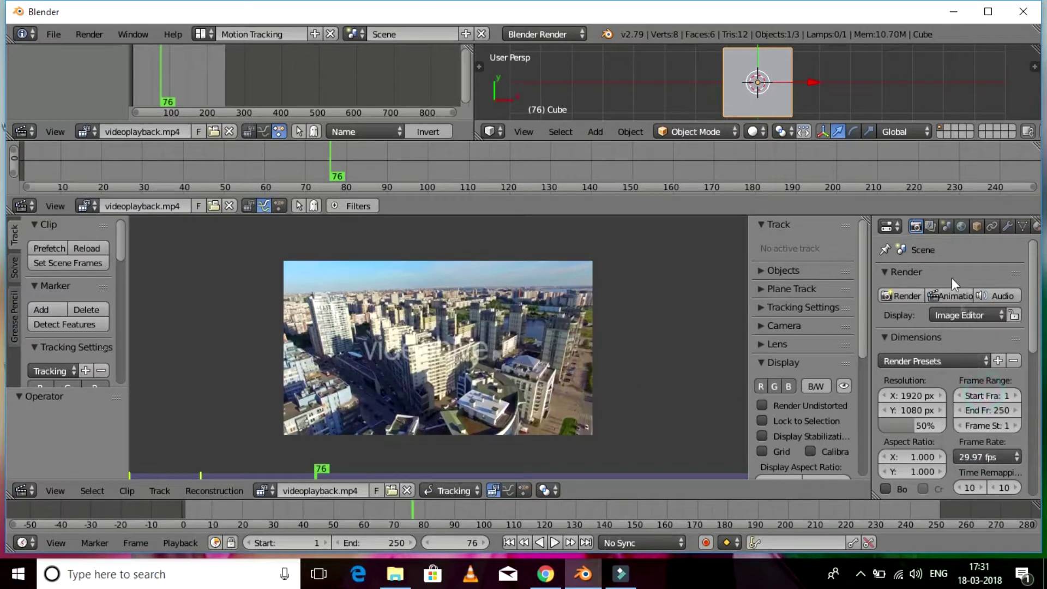
middle_drag(569, 354, 574, 345)
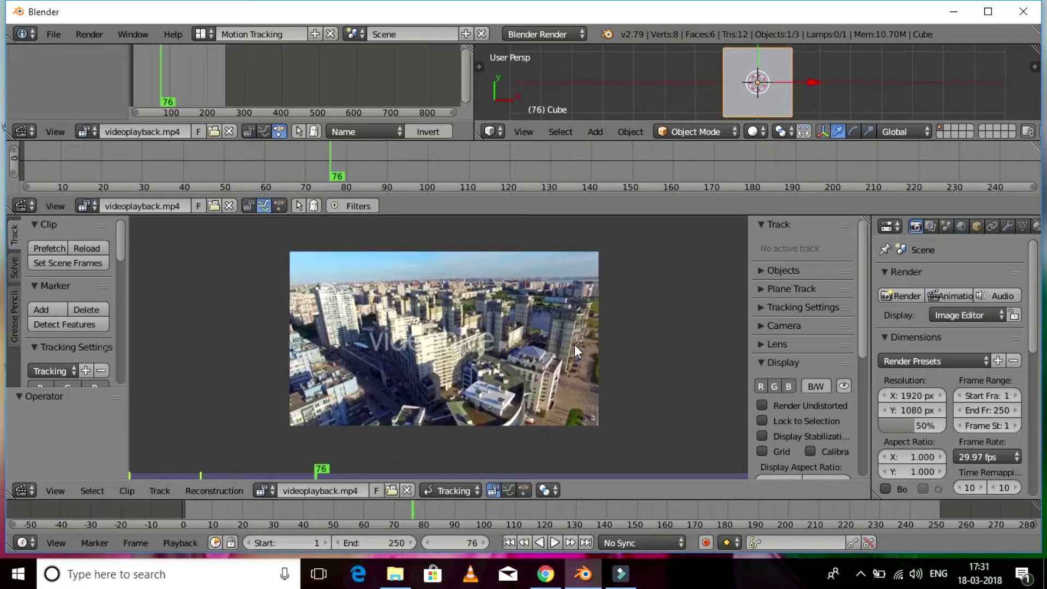
scroll(562, 339, up, 1)
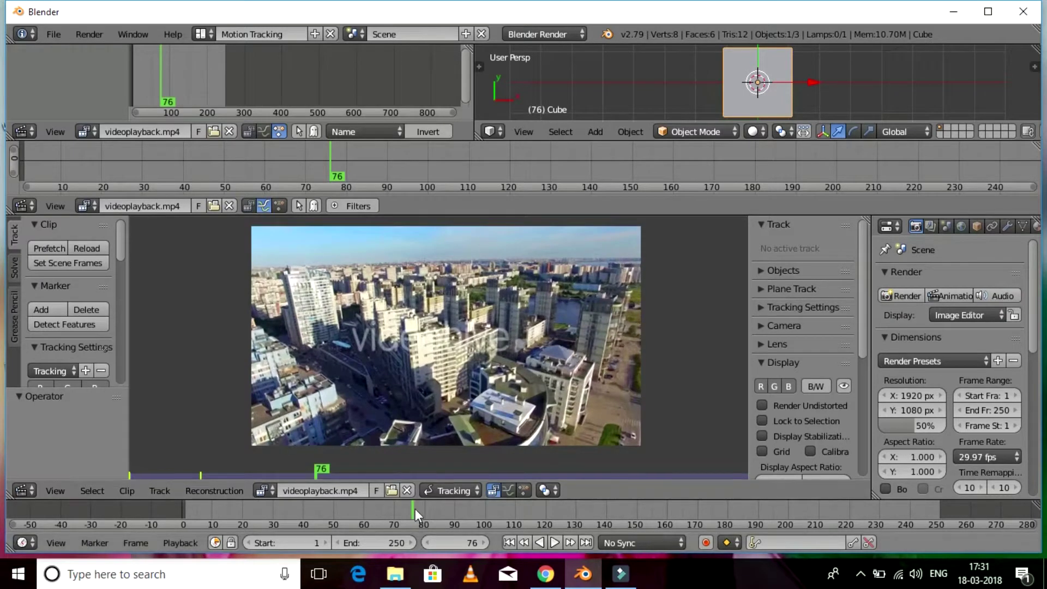
- Change the animation end frame from 250 to 100
drag(414, 508, 185, 508)
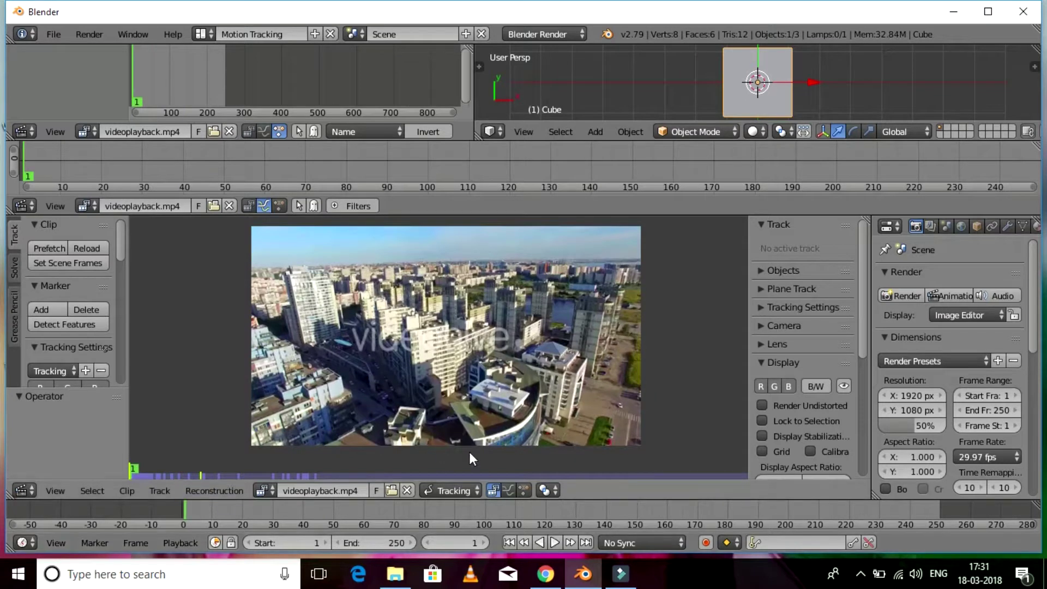
click(373, 536)
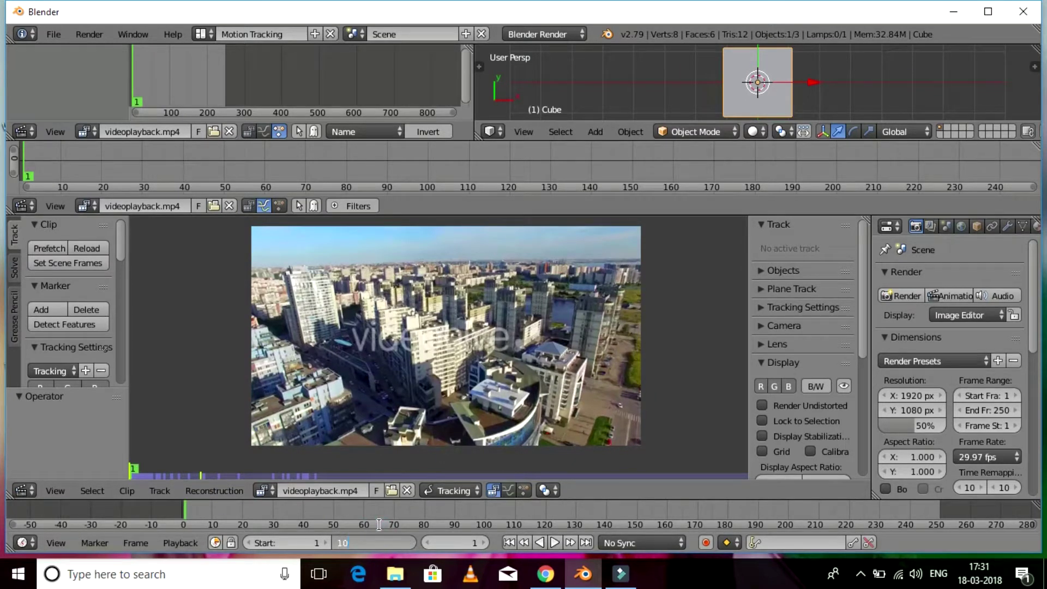
key(Return)
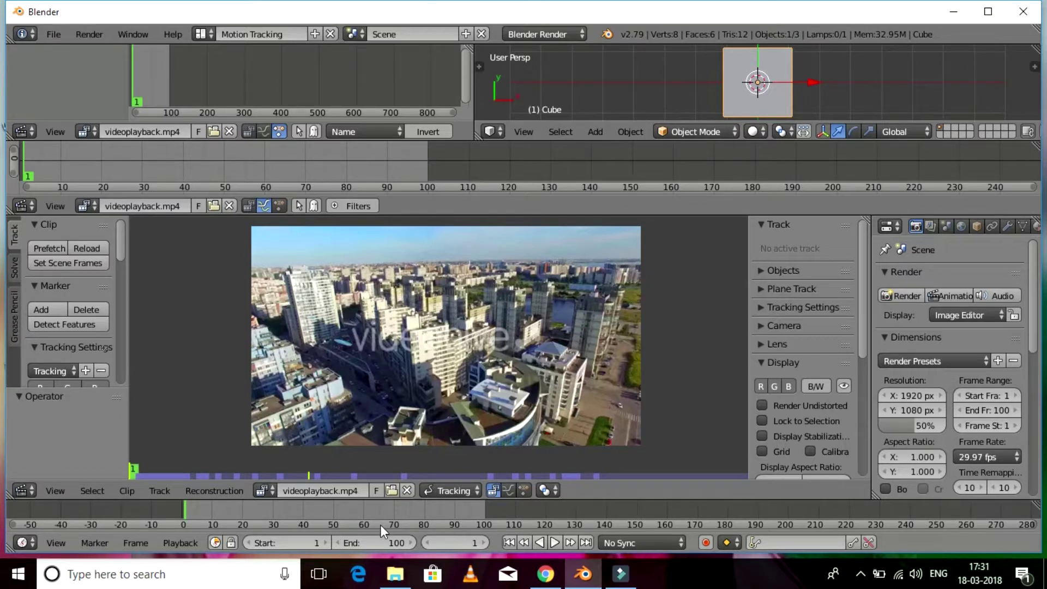
- Run Autotrack to detect and track features across the drone clip
scroll(93, 294, down, 5)
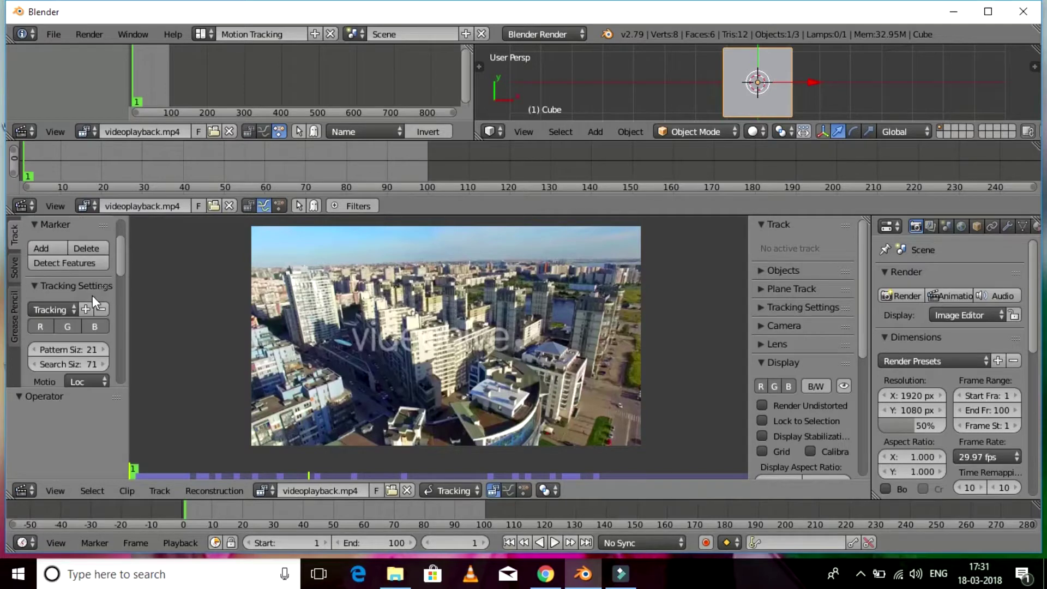
scroll(91, 299, down, 8)
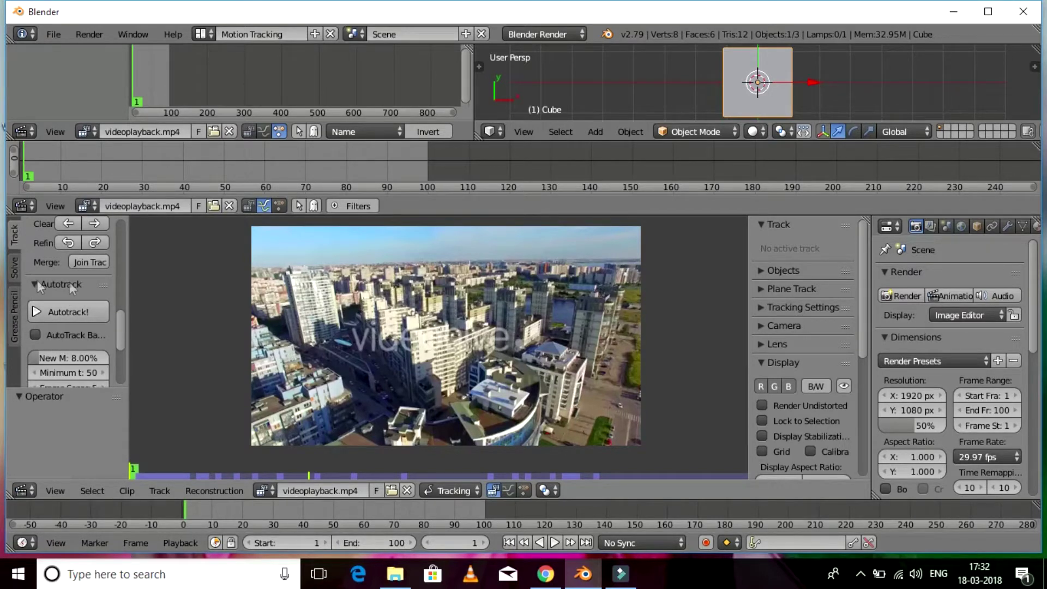
click(75, 310)
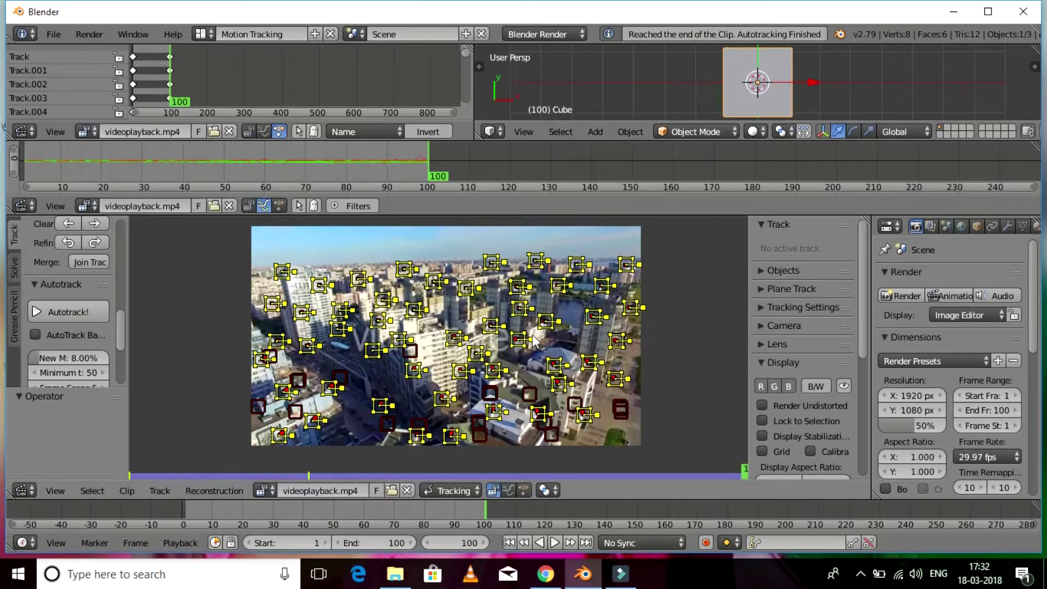
- Inspect individual track markers, then go back to frame 55 to review them
right_click(380, 427)
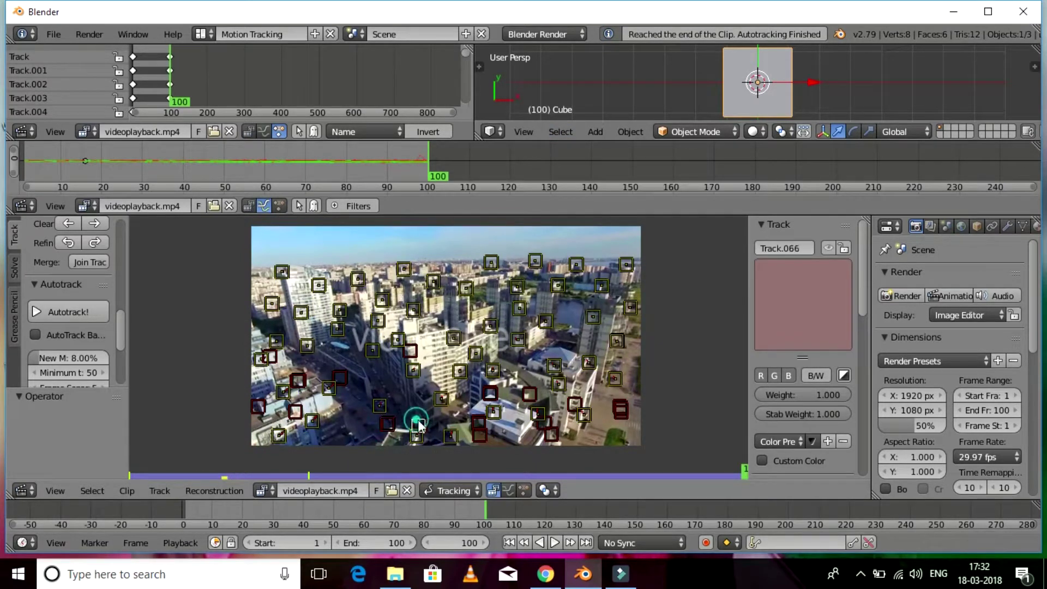
right_click(483, 427)
right_click(551, 434)
drag(479, 510, 184, 521)
- Delete a poorly tracked marker, then move to frame 53 and select another bad track
right_click(384, 401)
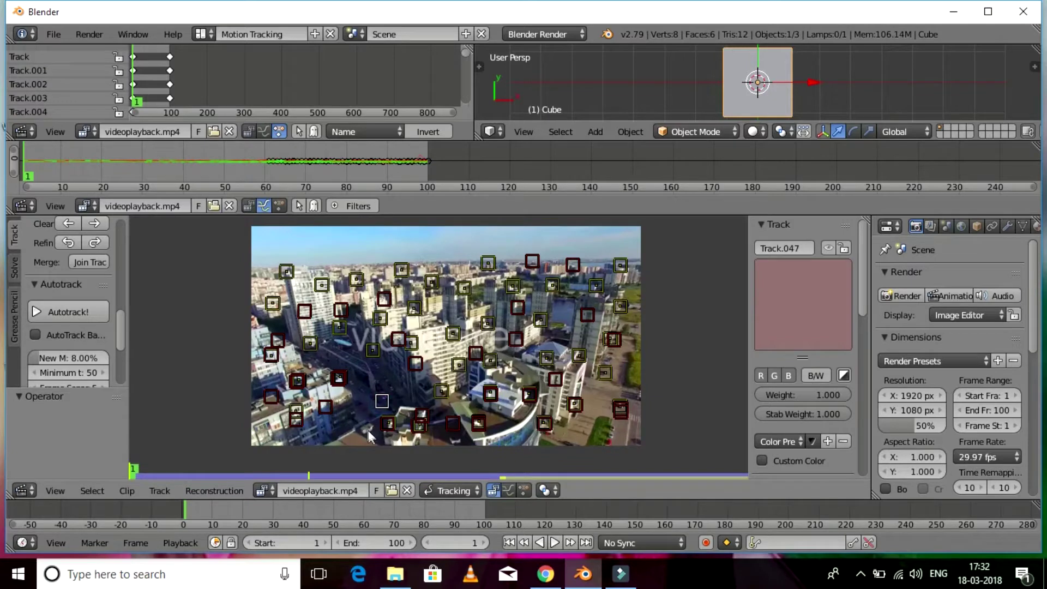
right_click(298, 379)
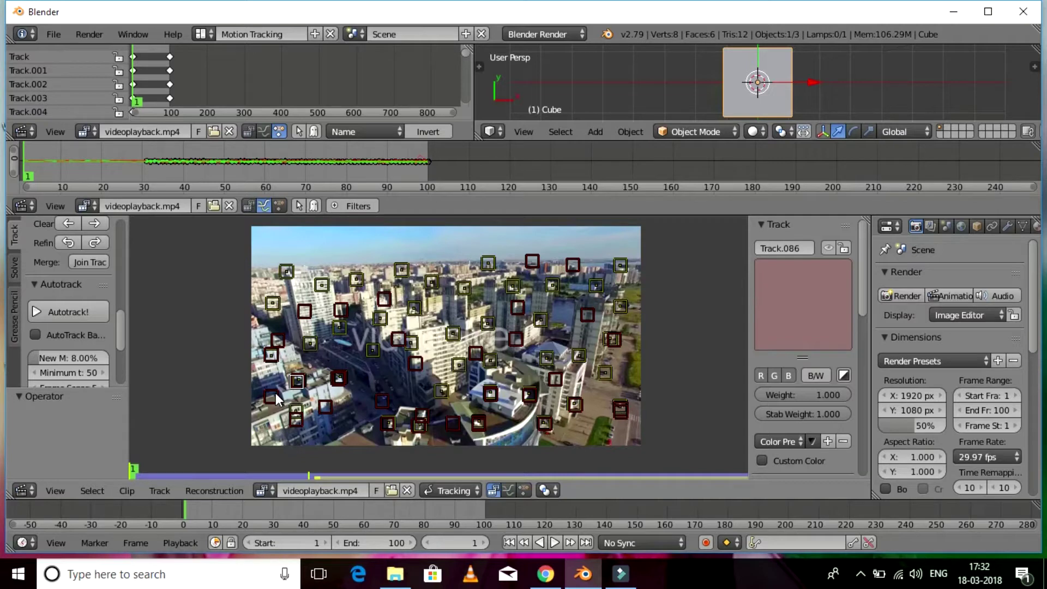
right_click(277, 341)
key(x)
click(275, 354)
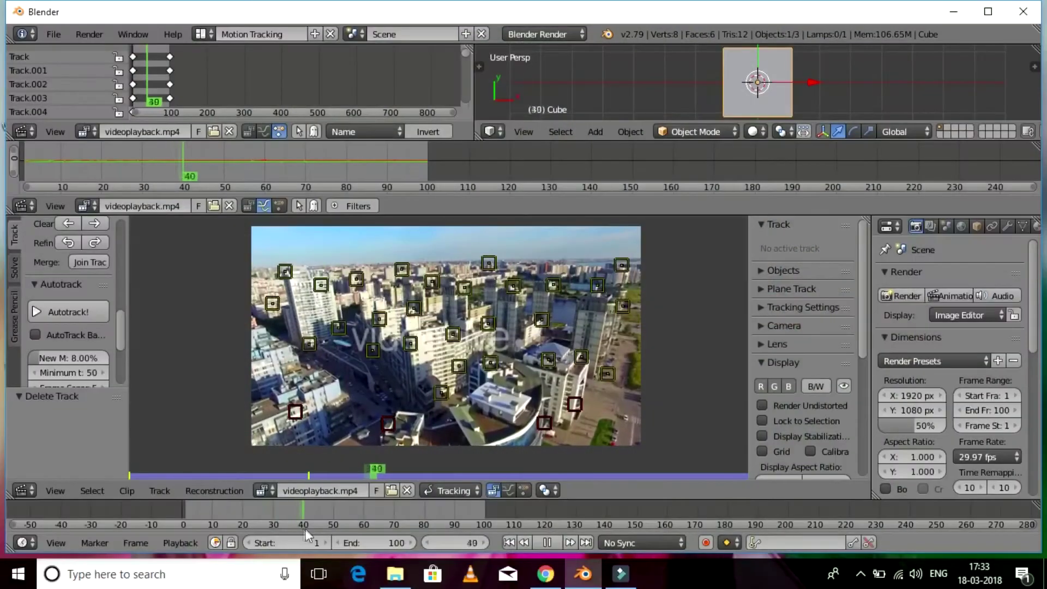
drag(305, 528, 362, 502)
right_click(293, 412)
- Delete four bad tracks at frame 53, including Track.006 and the red failed track
key(x)
click(289, 413)
right_click(388, 428)
key(x)
click(398, 428)
right_click(535, 427)
key(x)
click(535, 426)
right_click(574, 404)
key(x)
click(567, 421)
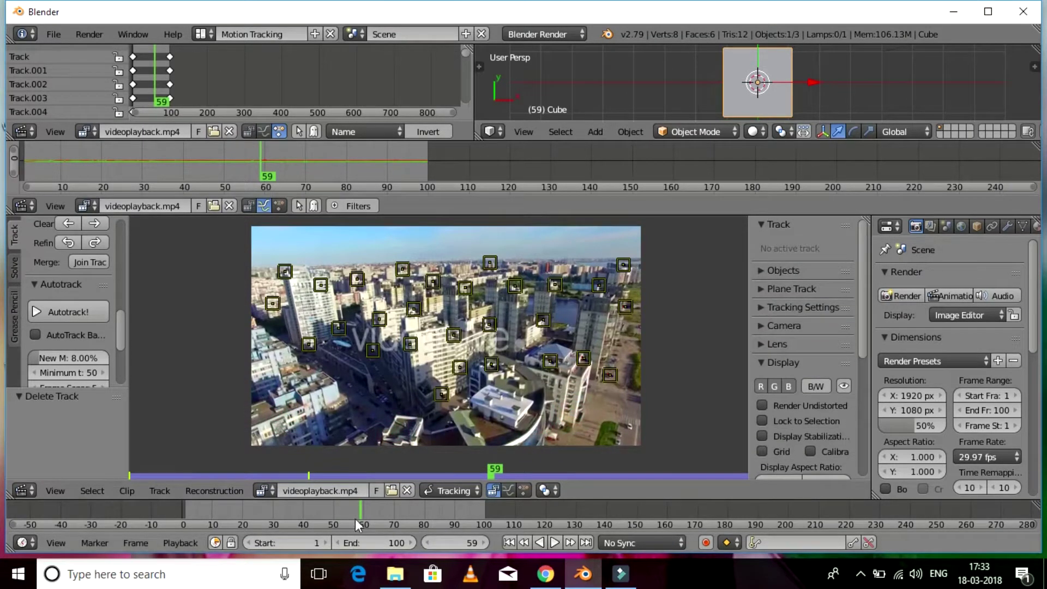
- Delete Track.021 at frame 91, then scrub back to around frame 50
drag(355, 518, 418, 513)
click(415, 365)
key(x)
click(414, 365)
drag(407, 511, 483, 520)
- Add five new tracking markers on the rooftop house and the blue roof
scroll(590, 407, up, 3)
scroll(522, 384, up, 5)
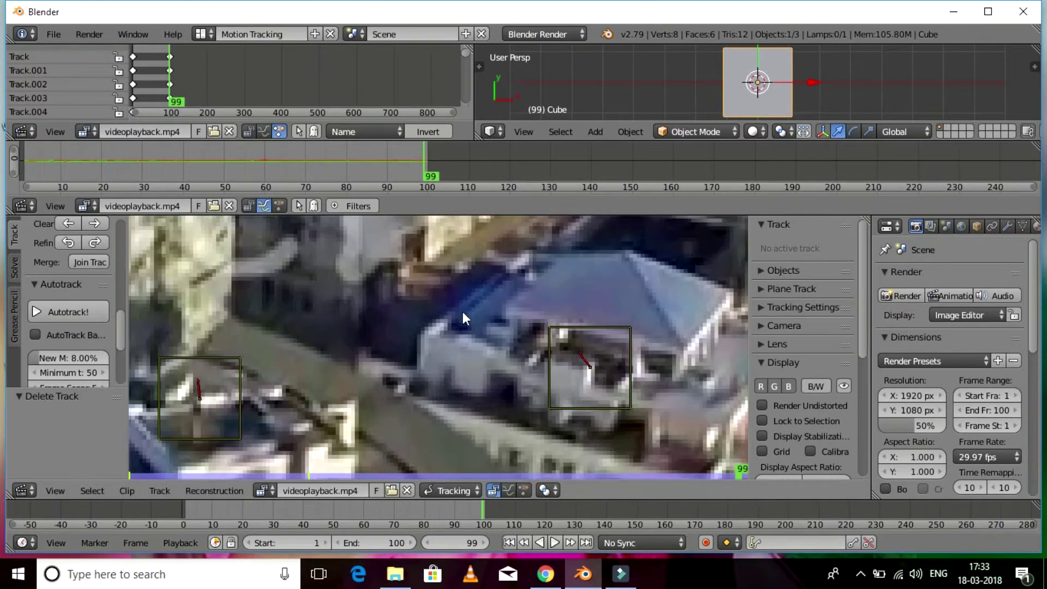
middle_drag(512, 294, 355, 334)
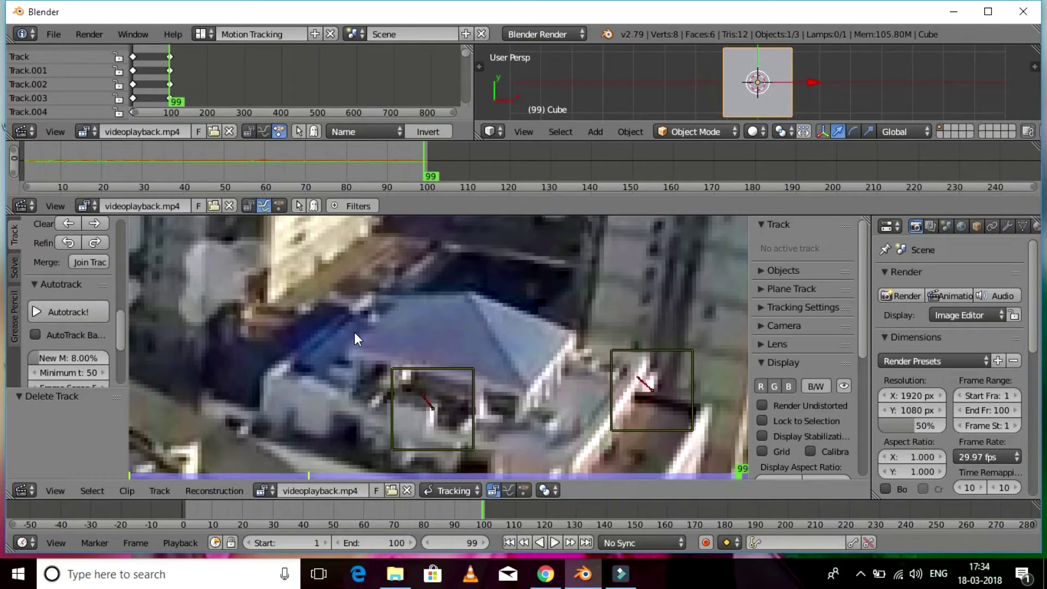
ctrl+click(570, 335)
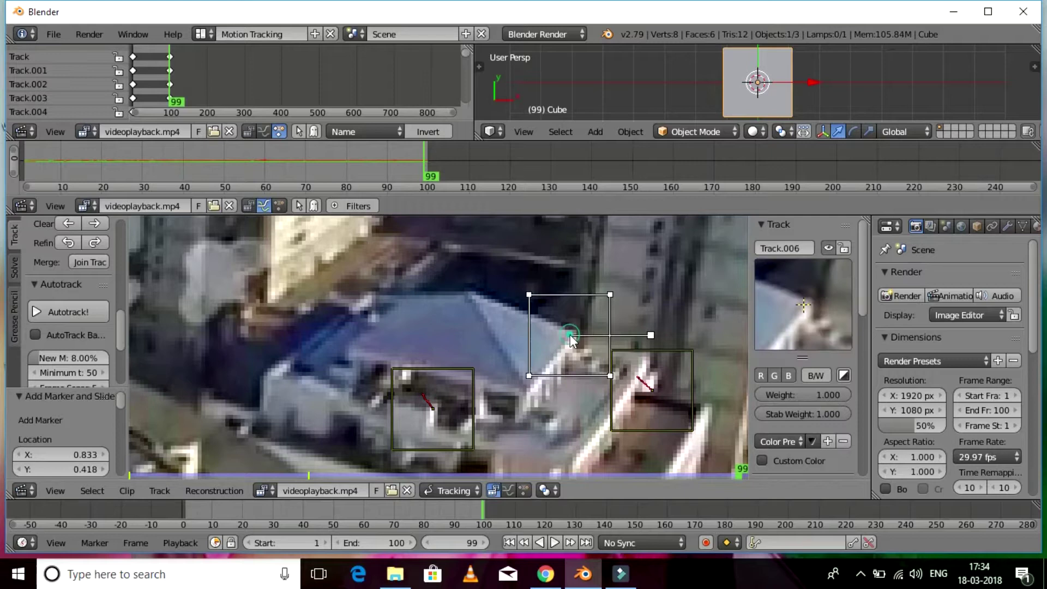
ctrl+click(523, 390)
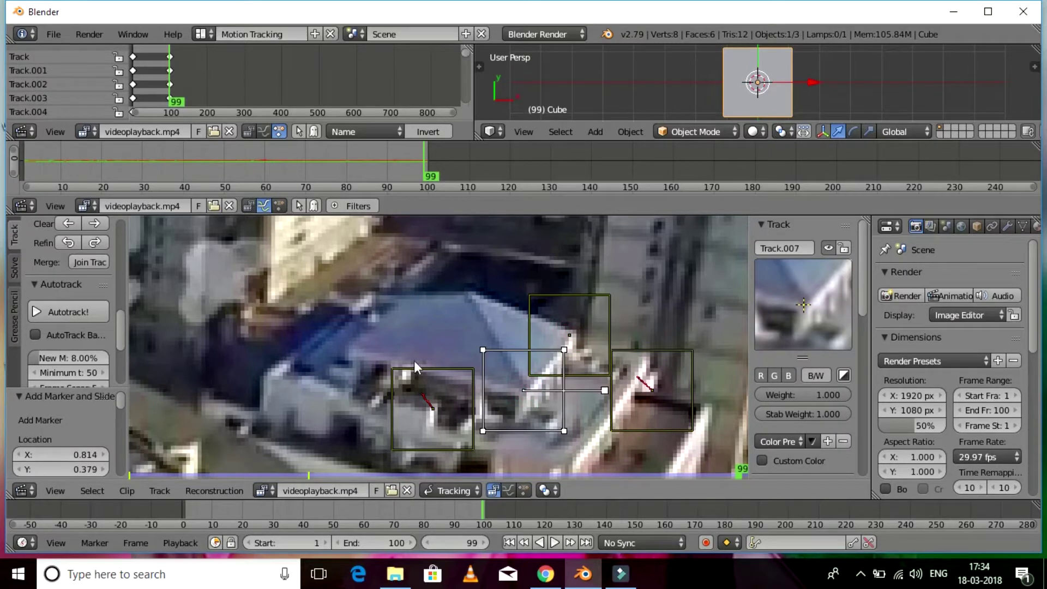
ctrl+click(468, 294)
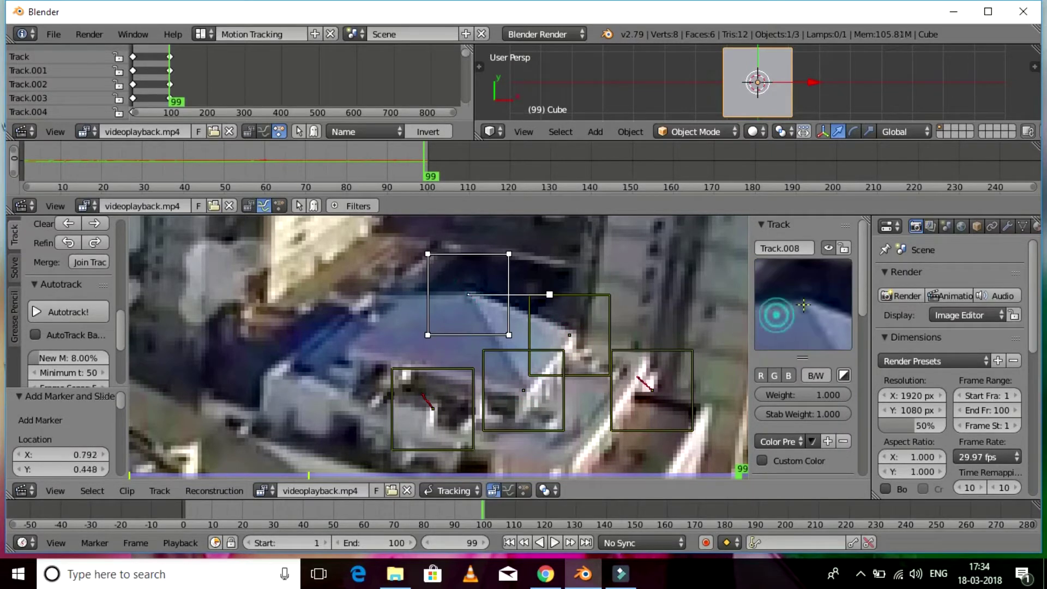
ctrl+click(396, 299)
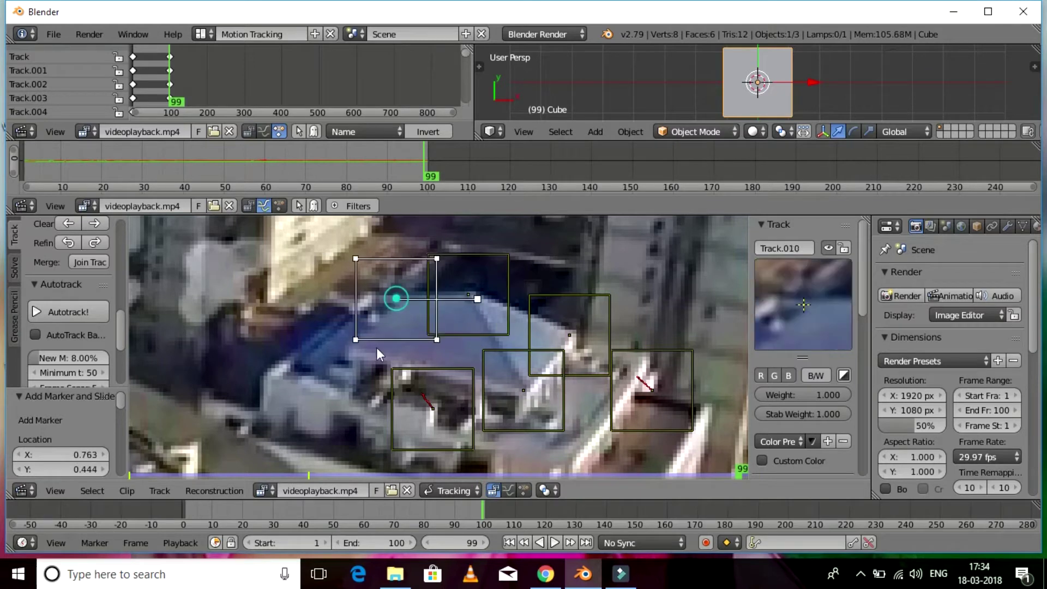
ctrl+click(349, 352)
- Select the new roof markers plus Track.006, make Track.007 active, and track them backwards
shift+click(403, 257)
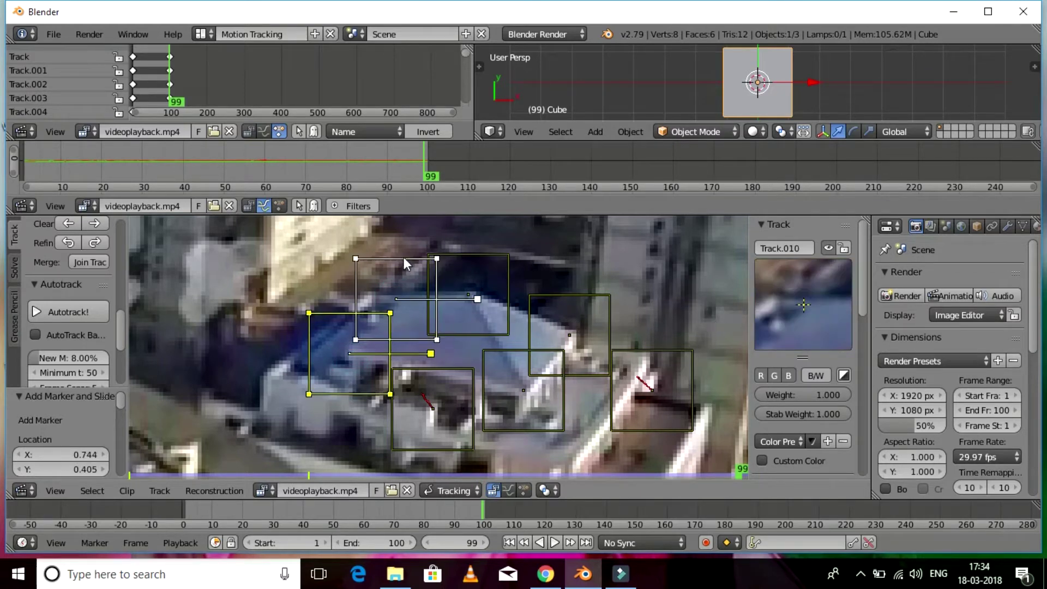
shift+click(496, 253)
shift+click(557, 290)
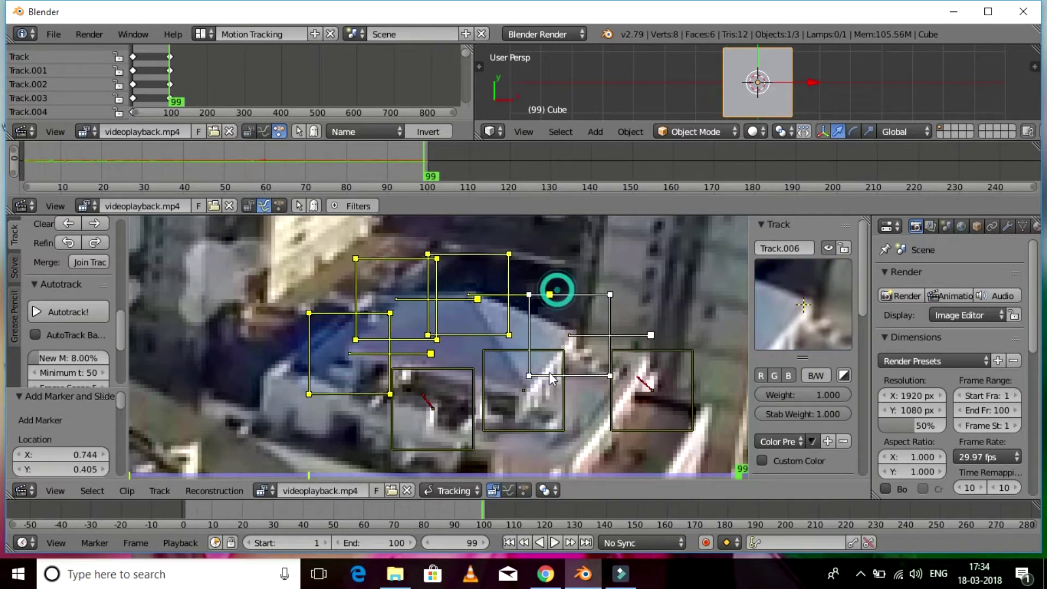
shift+click(547, 432)
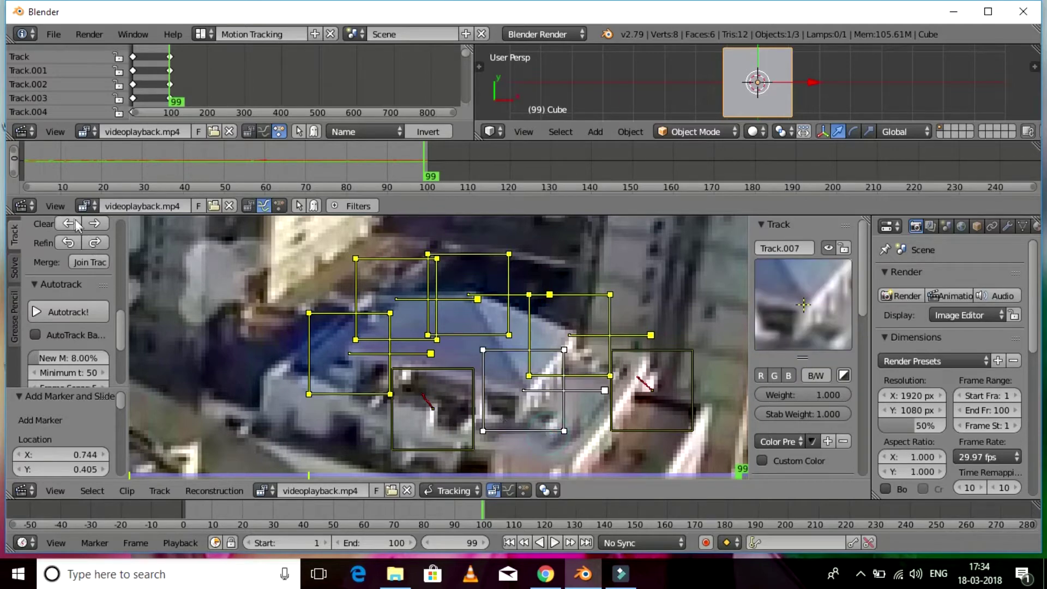
scroll(75, 234, up, 3)
click(75, 265)
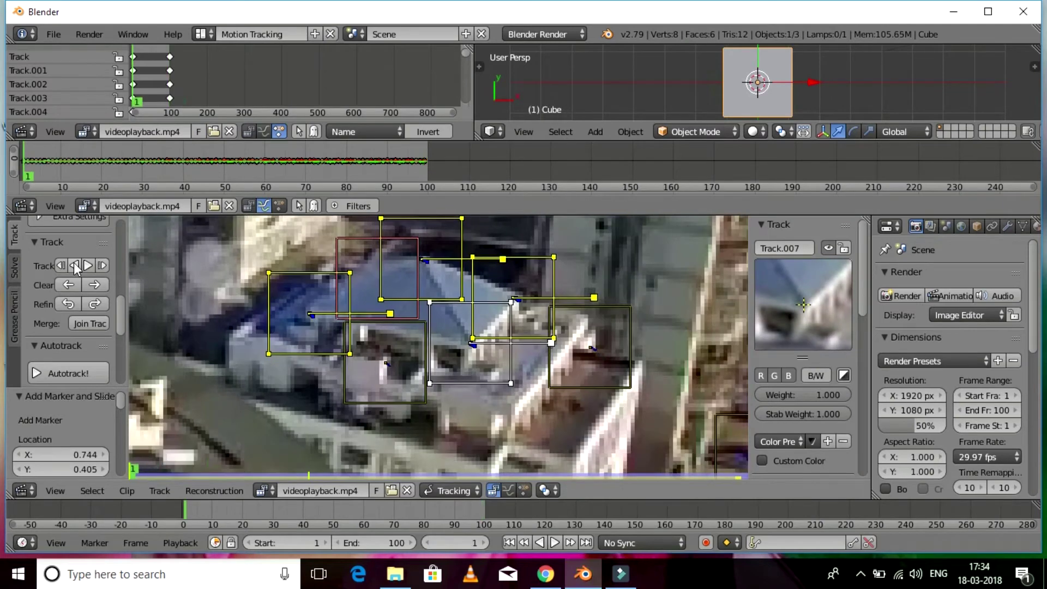
- Put Track.010's marker back on its feature and track it forward to frame 100
right_click(334, 239)
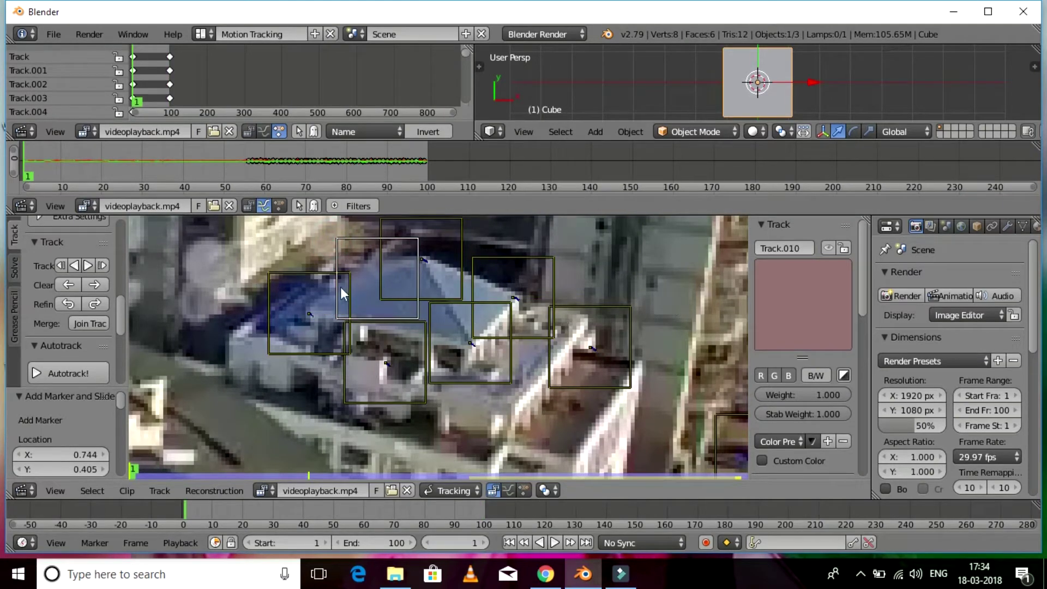
key(g)
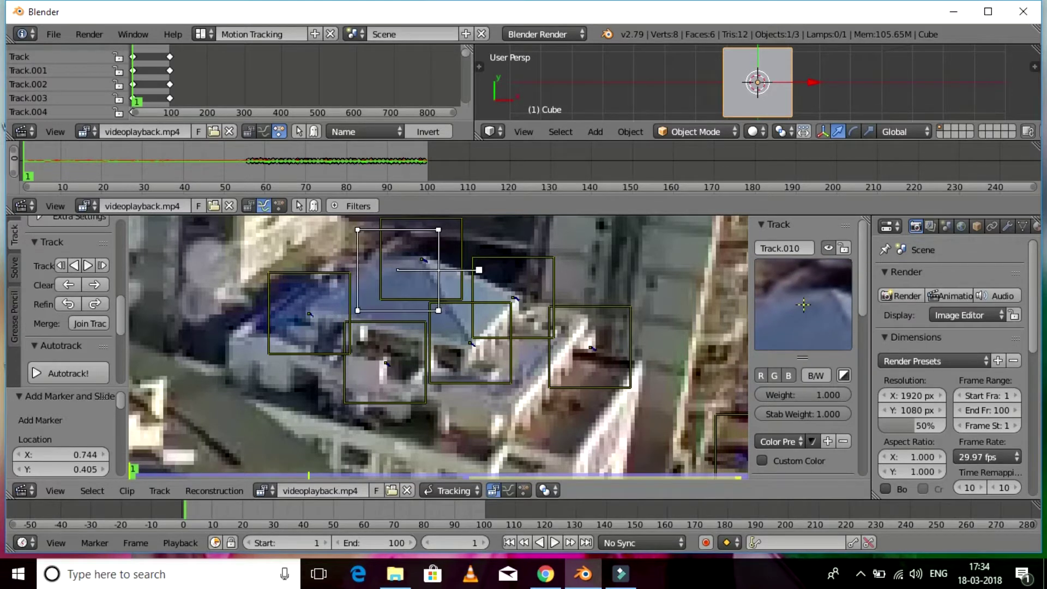
drag(821, 319, 821, 318)
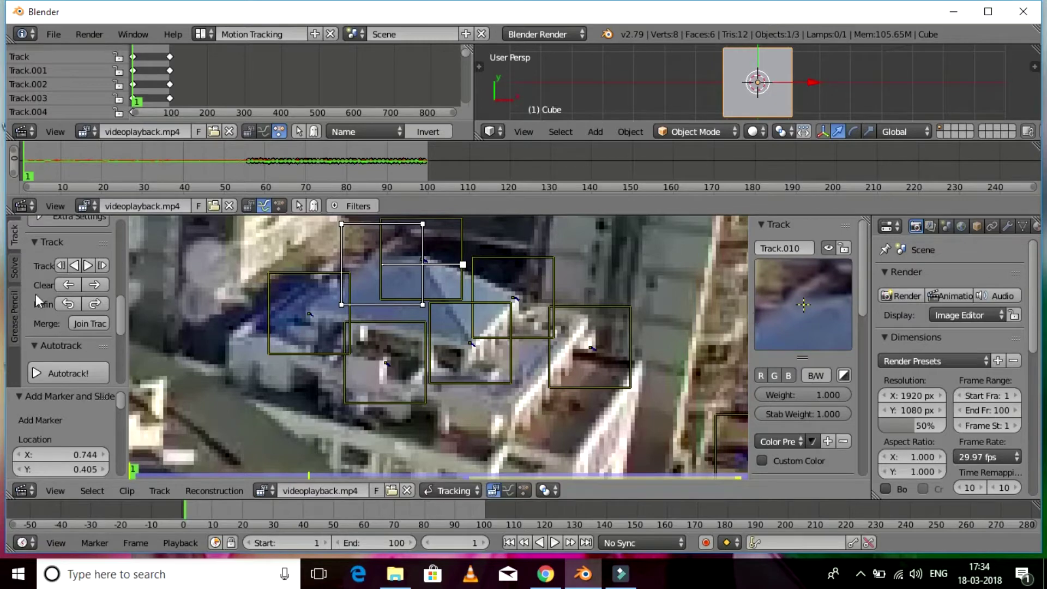
click(87, 266)
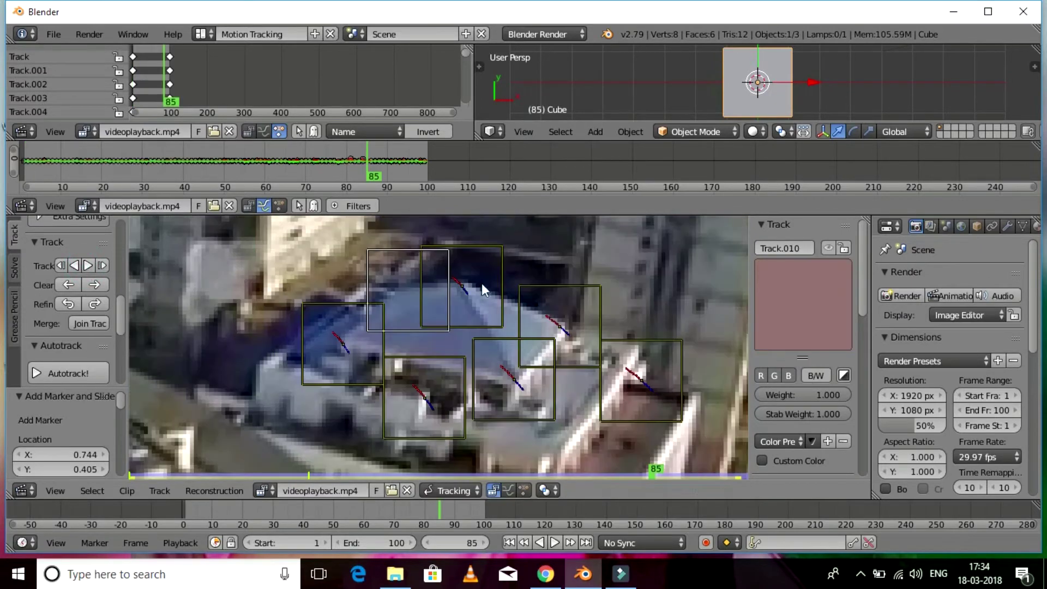
key(g)
click(313, 293)
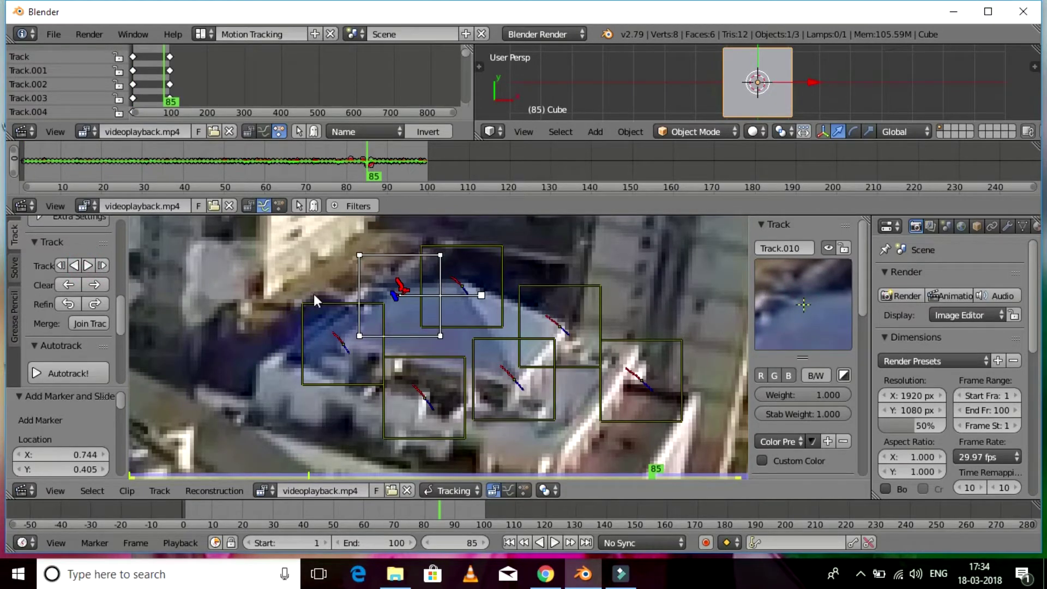
click(89, 265)
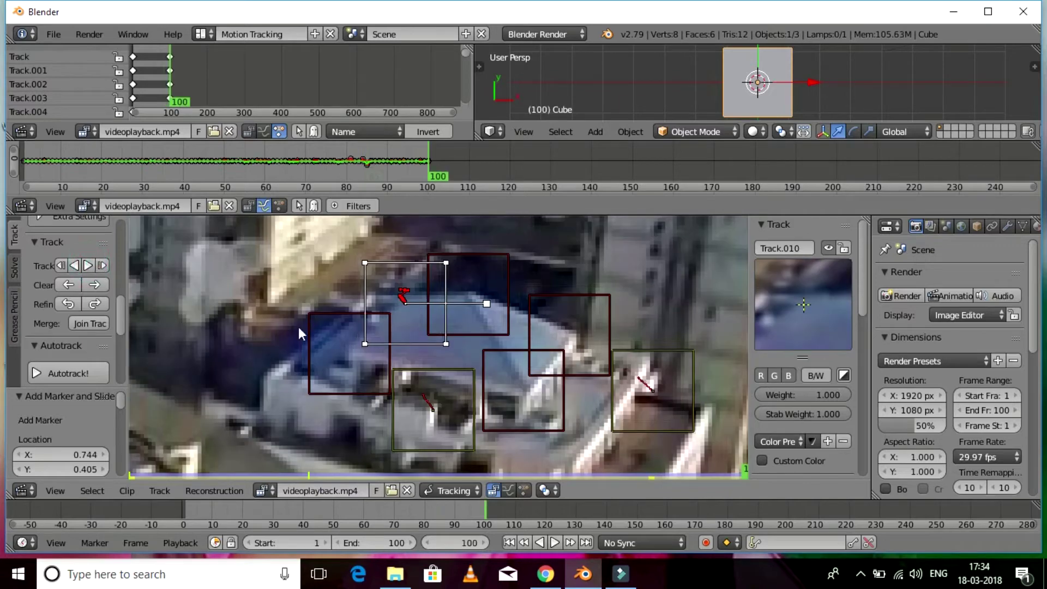
- Play back the clip to check the tracks, then delete Track.010 at frame 92
key(alt+a)
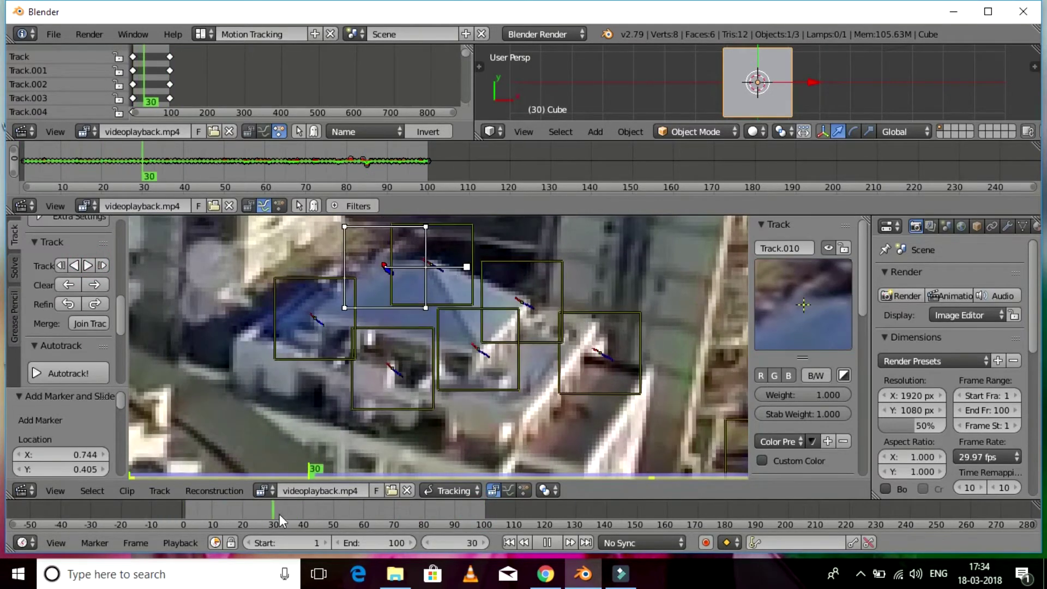
key(alt+a)
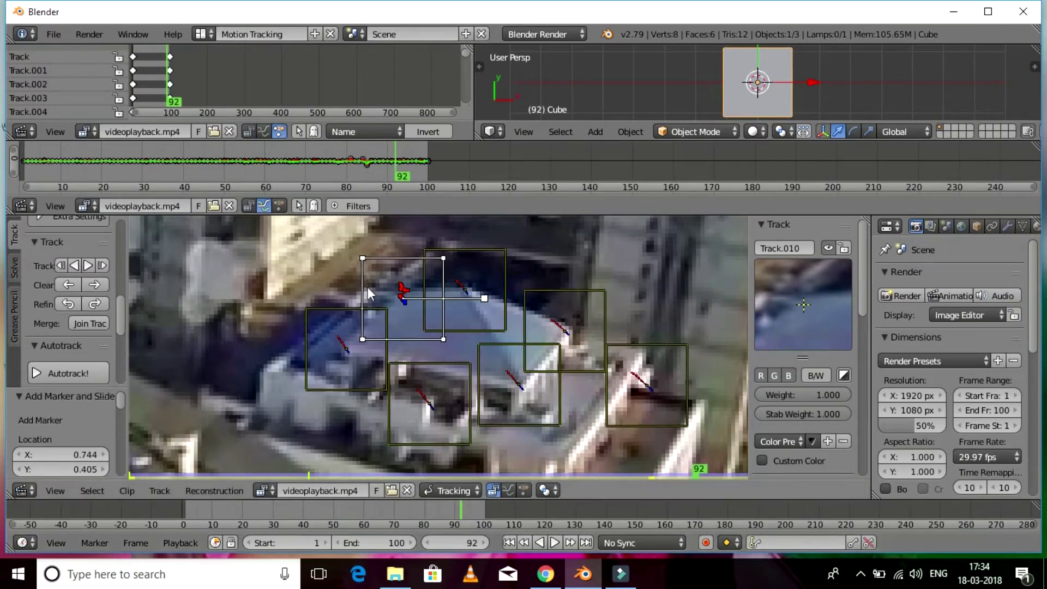
key(x)
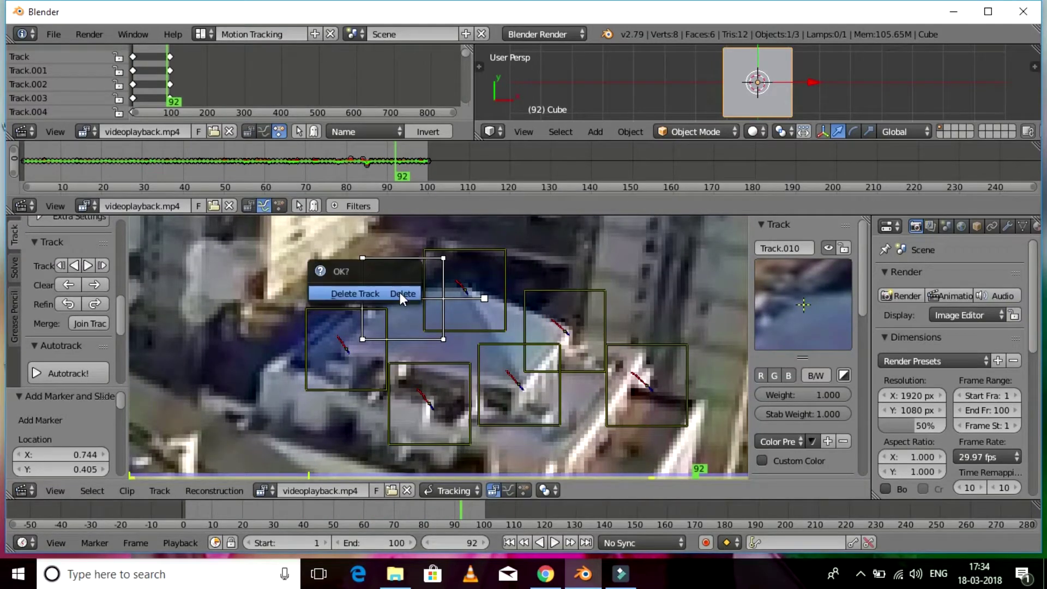
click(400, 294)
- Review the clip playback again and jump to frame 99
drag(448, 512, 346, 512)
key(alt+a)
key(alt+a)
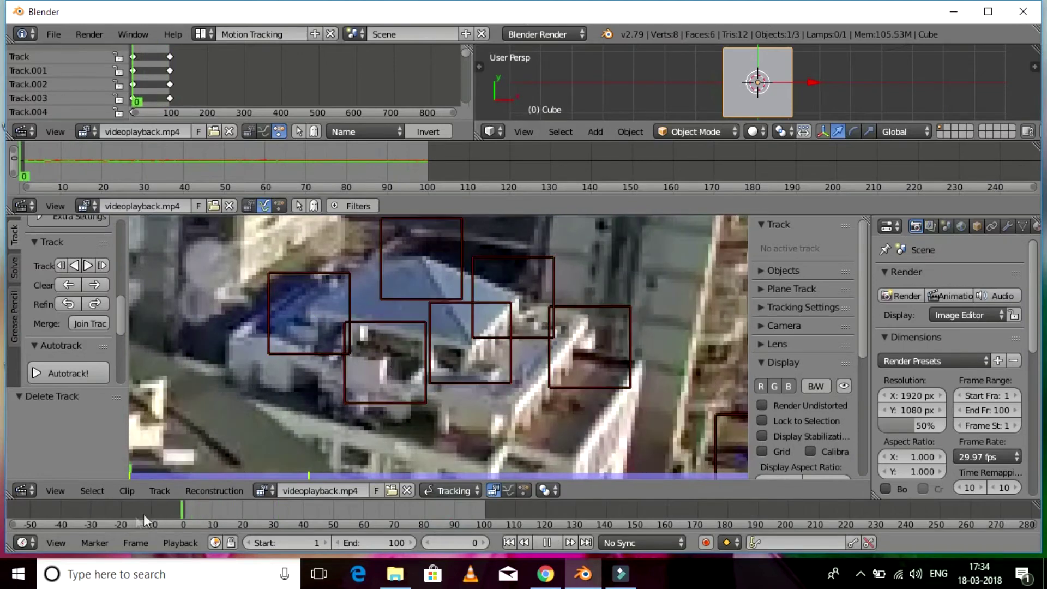
key(shift+Left)
key(Left)
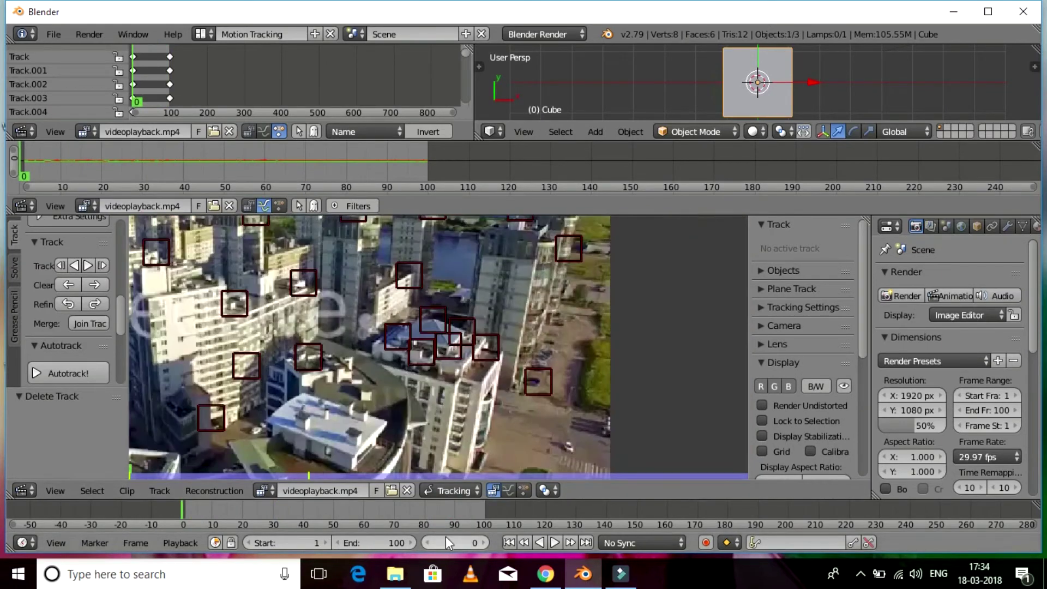
middle_drag(403, 414, 516, 424)
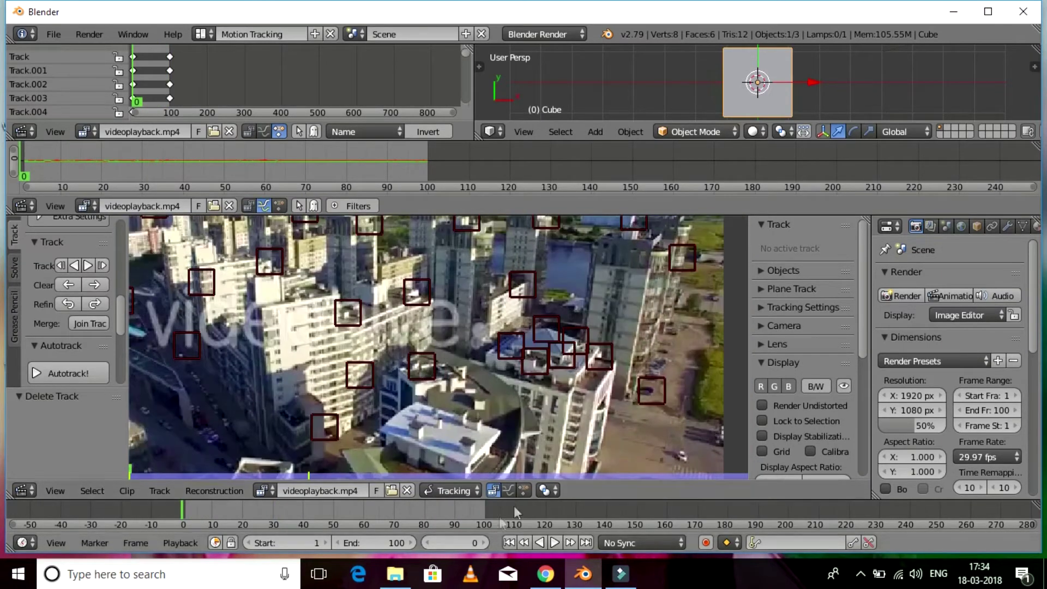
click(464, 542)
text(99)
key(Return)
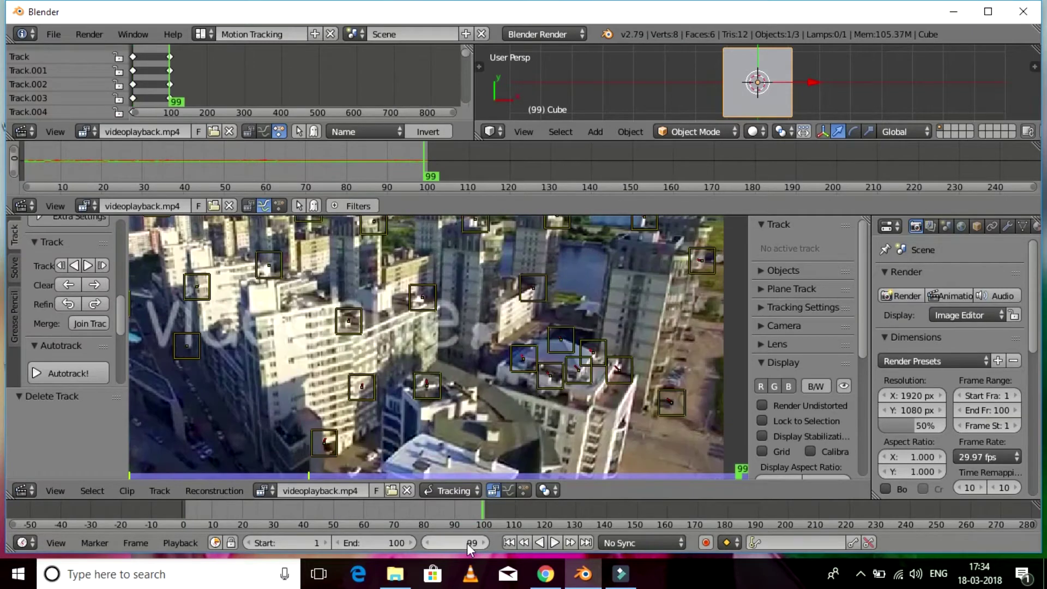
click(11, 277)
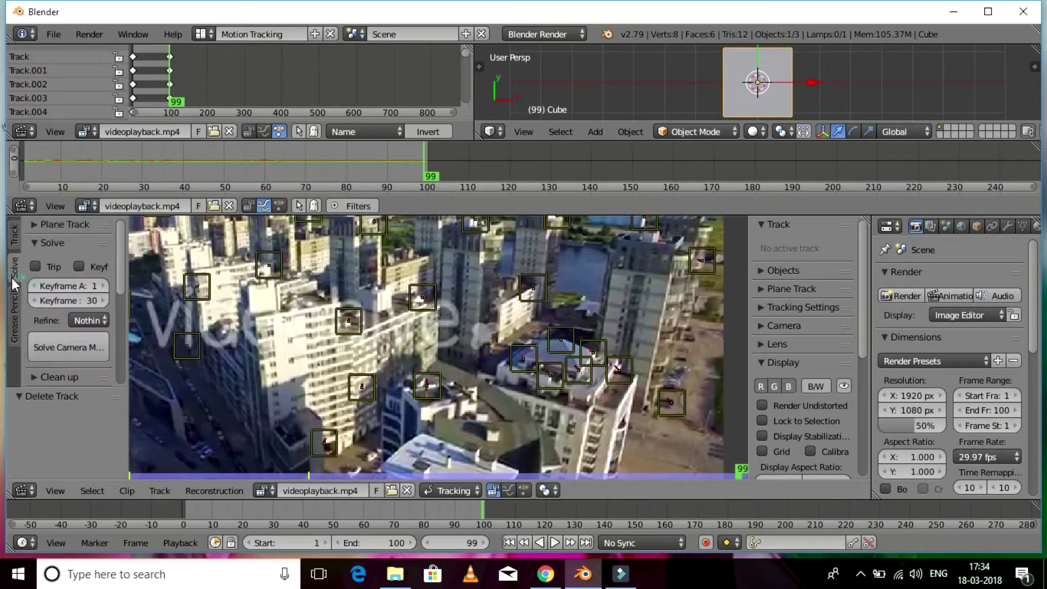
- Solve the camera, then re-solve refining Focal Length, Optical Center, K1, K2 for 0.1298 error
click(87, 352)
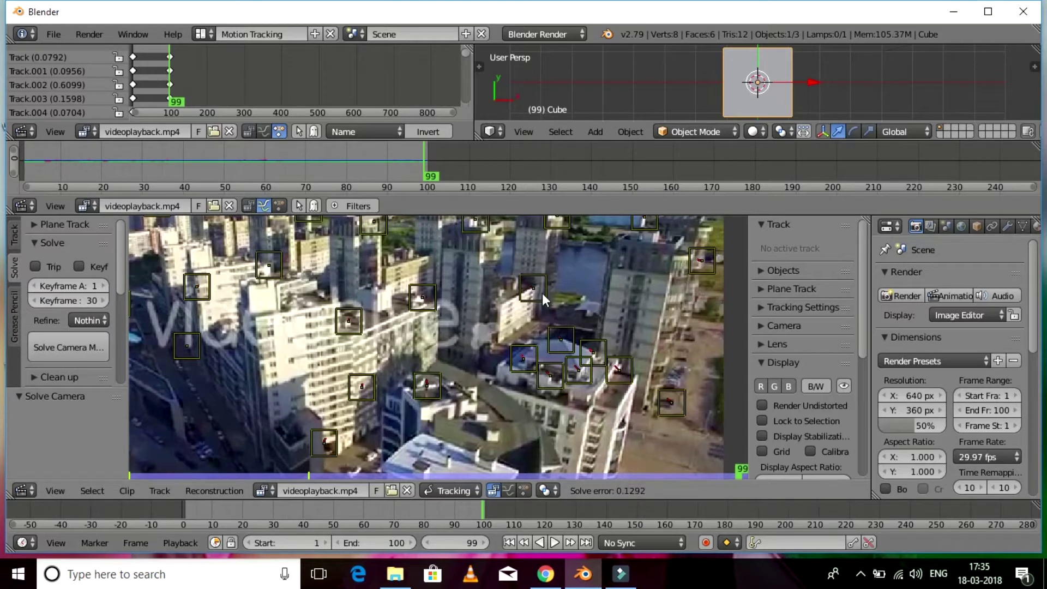
click(97, 318)
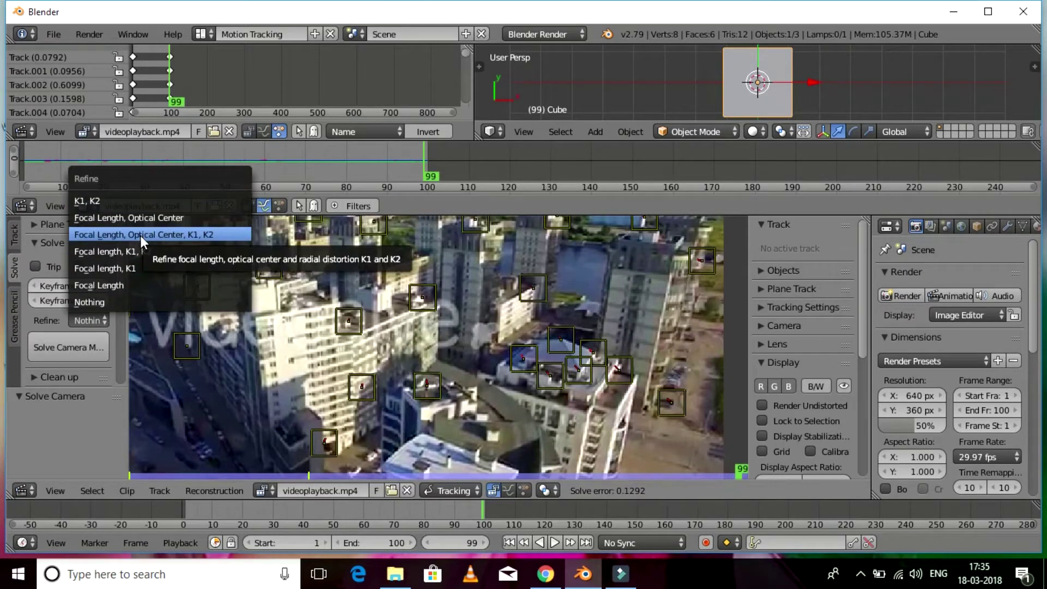
click(139, 235)
click(108, 343)
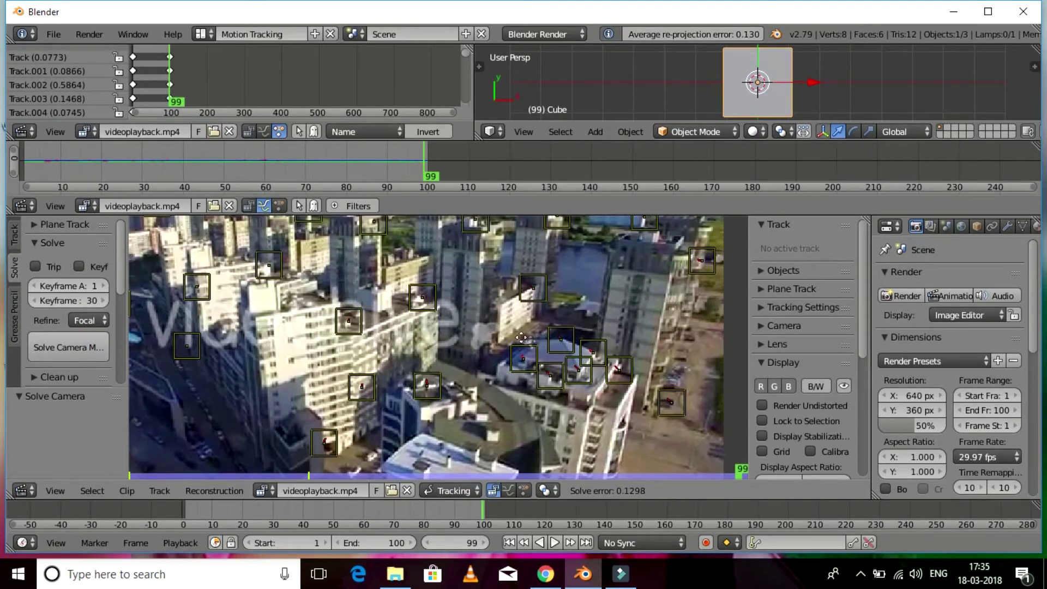
middle_drag(521, 337, 578, 364)
scroll(577, 364, down, 3)
scroll(542, 365, up, 1)
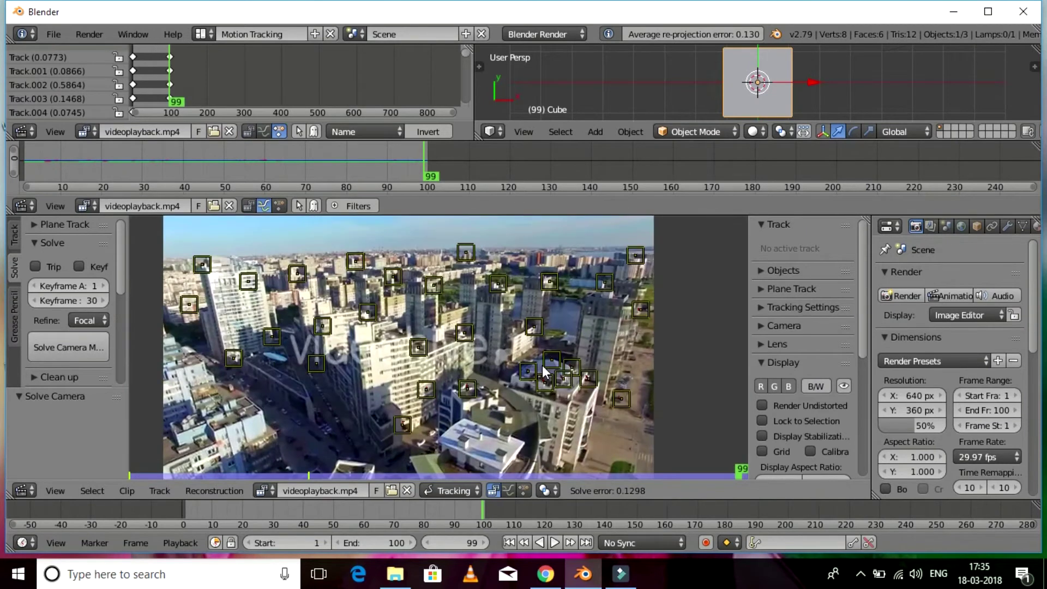
scroll(57, 315, down, 7)
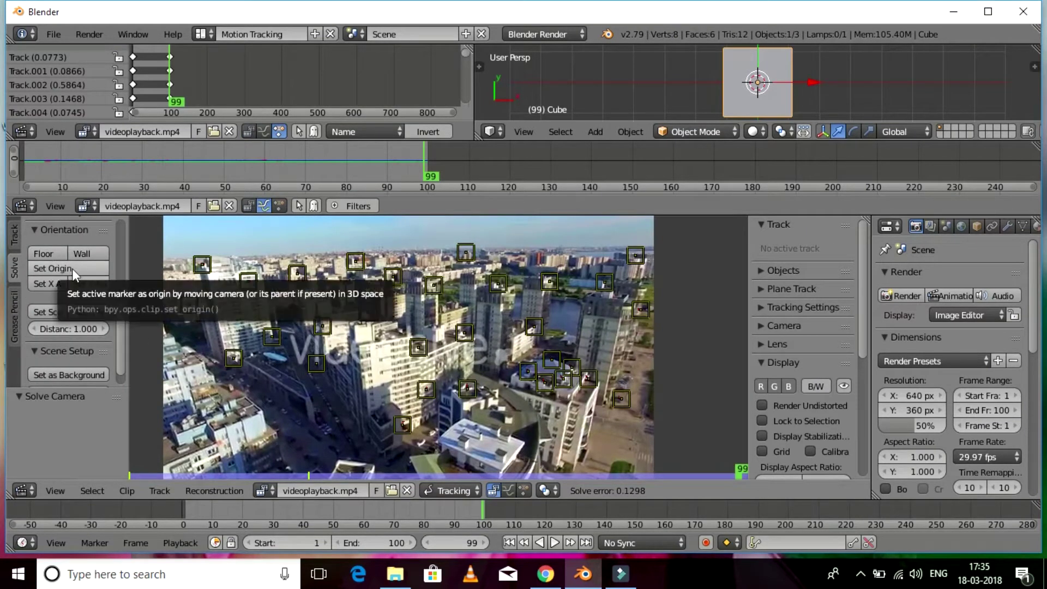
- Make Track.033 the scene origin and set the X axis through Track.038
scroll(60, 309, down, 1)
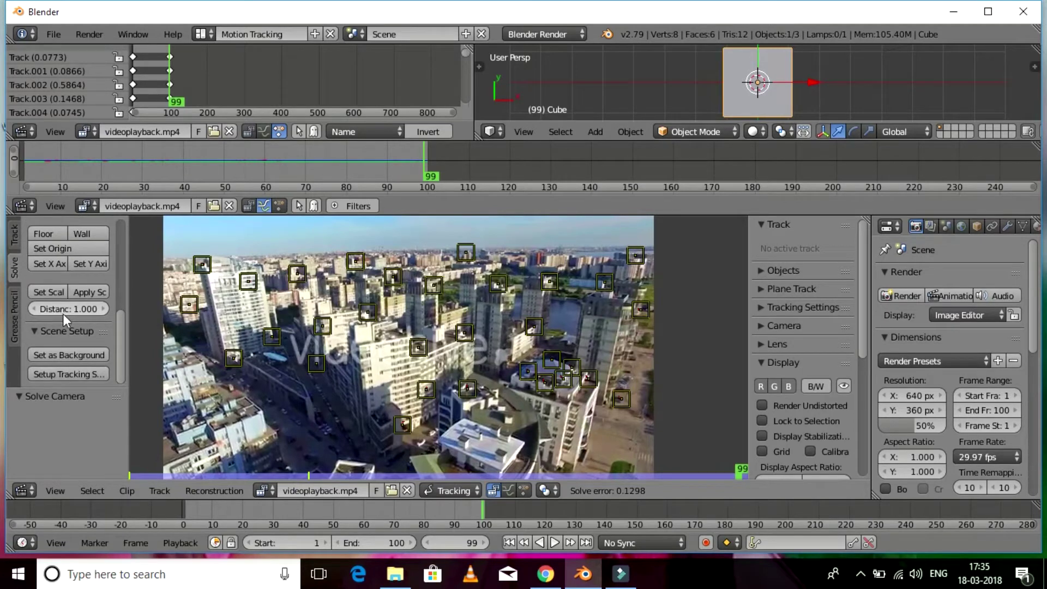
scroll(63, 313, up, 2)
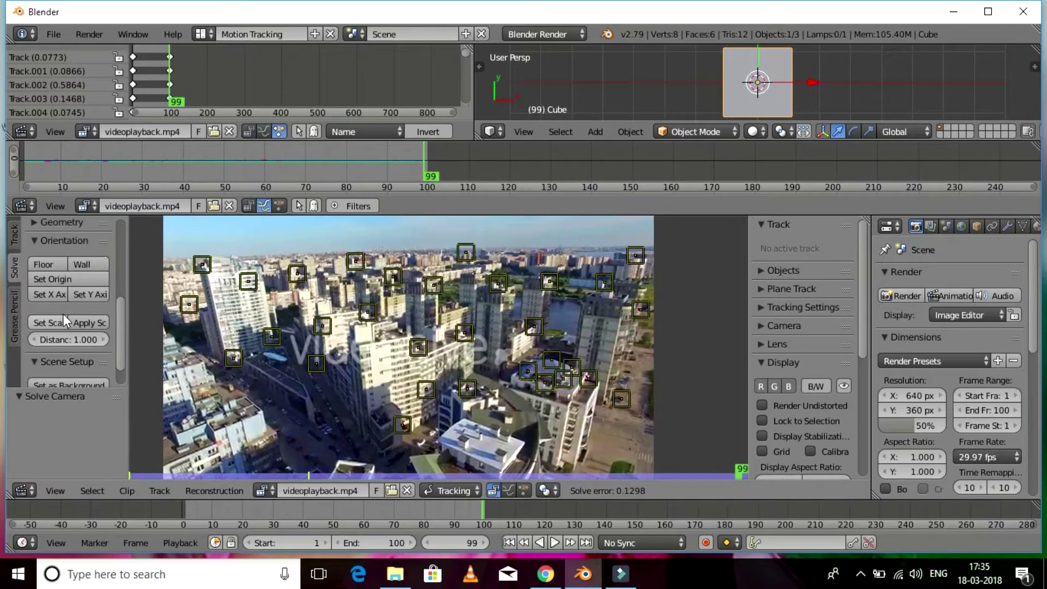
click(416, 349)
click(96, 279)
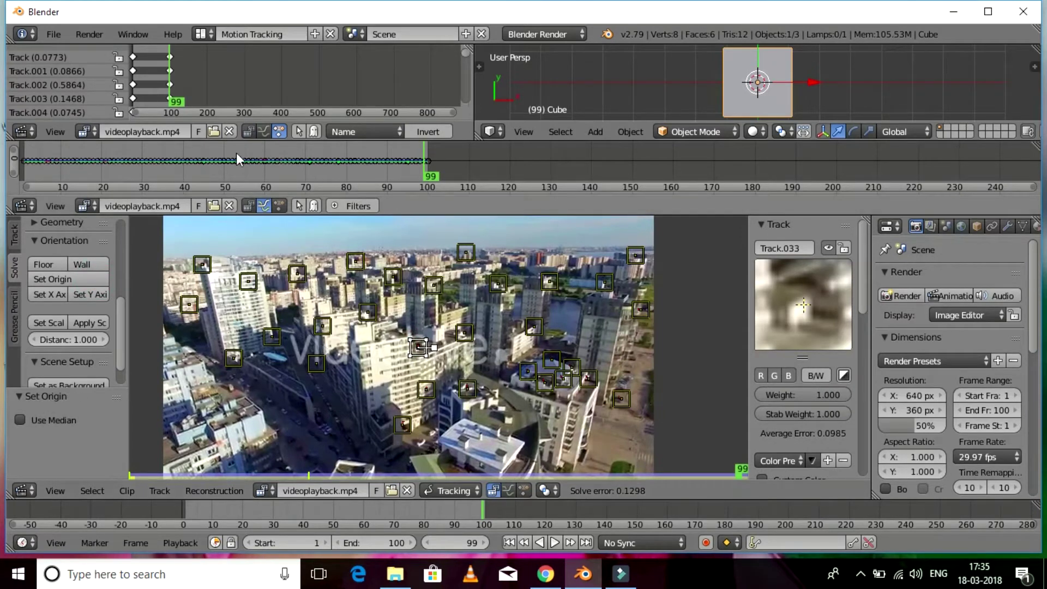
click(464, 332)
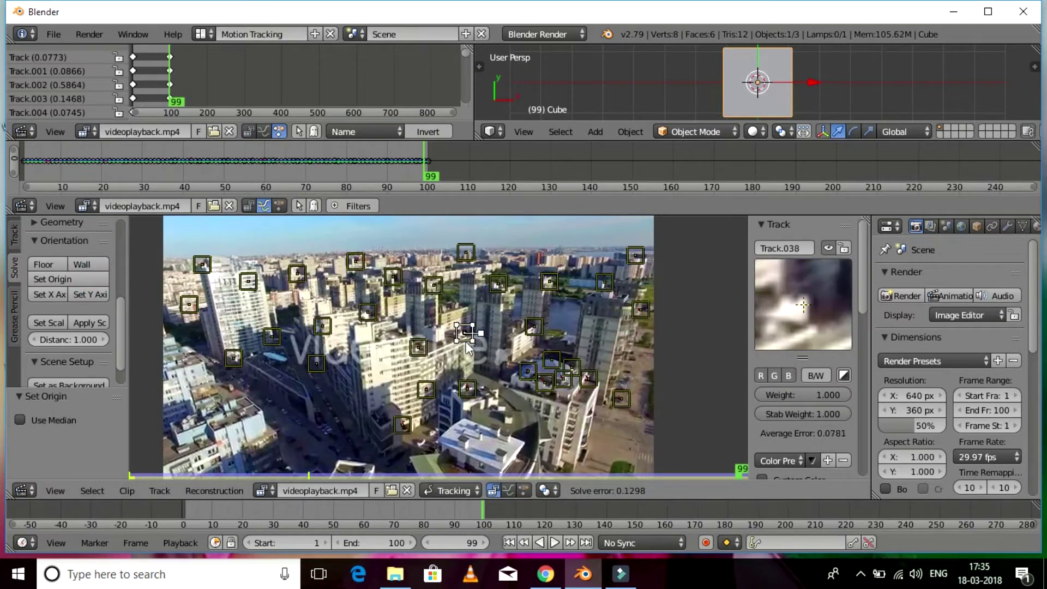
click(37, 295)
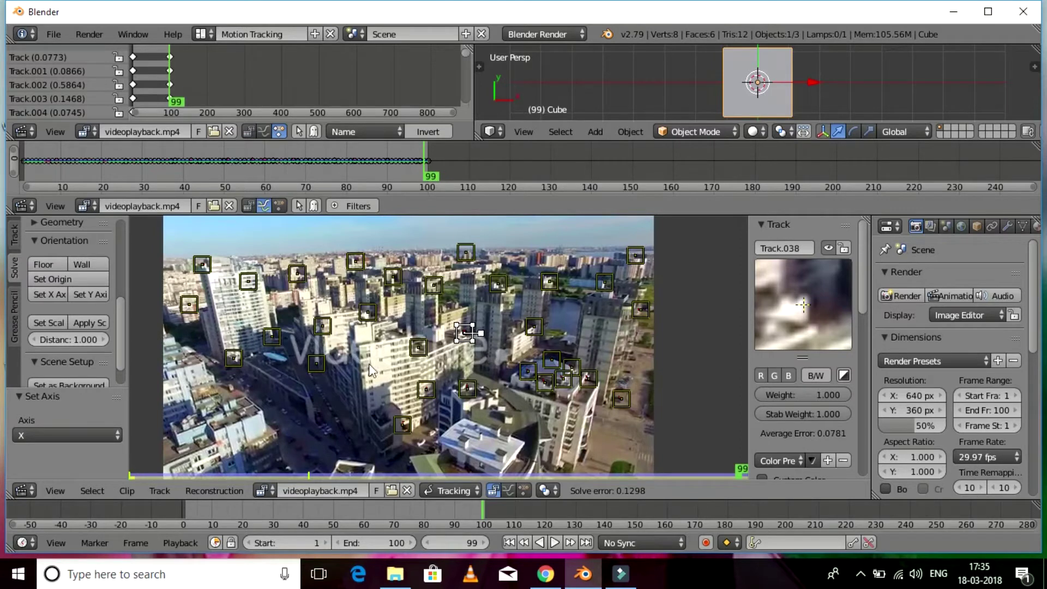
- Set the Y axis through Track.029 and define the floor from Track.011 and Track.006
click(522, 370)
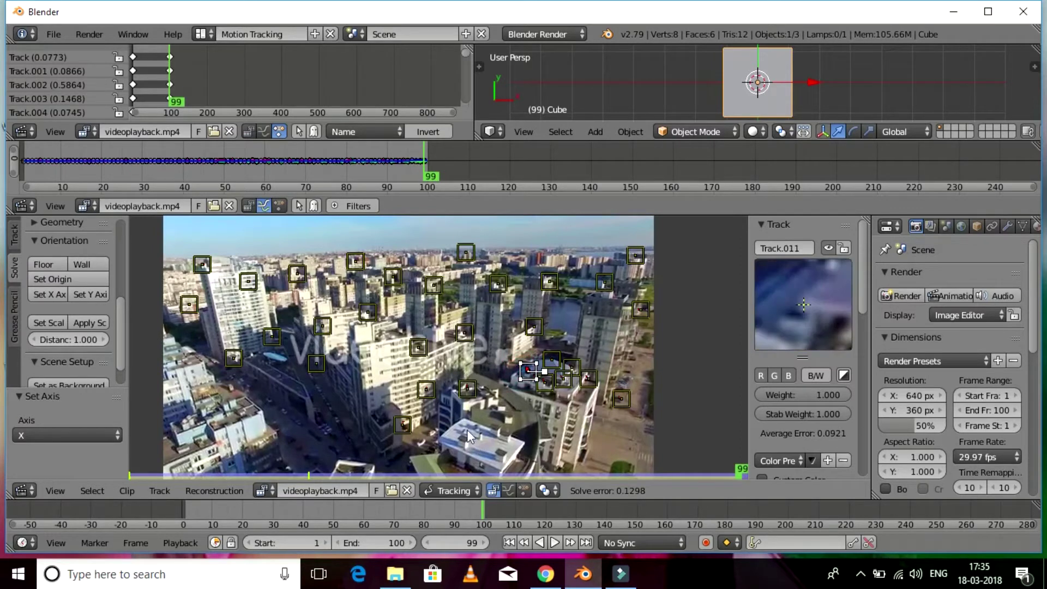
click(460, 389)
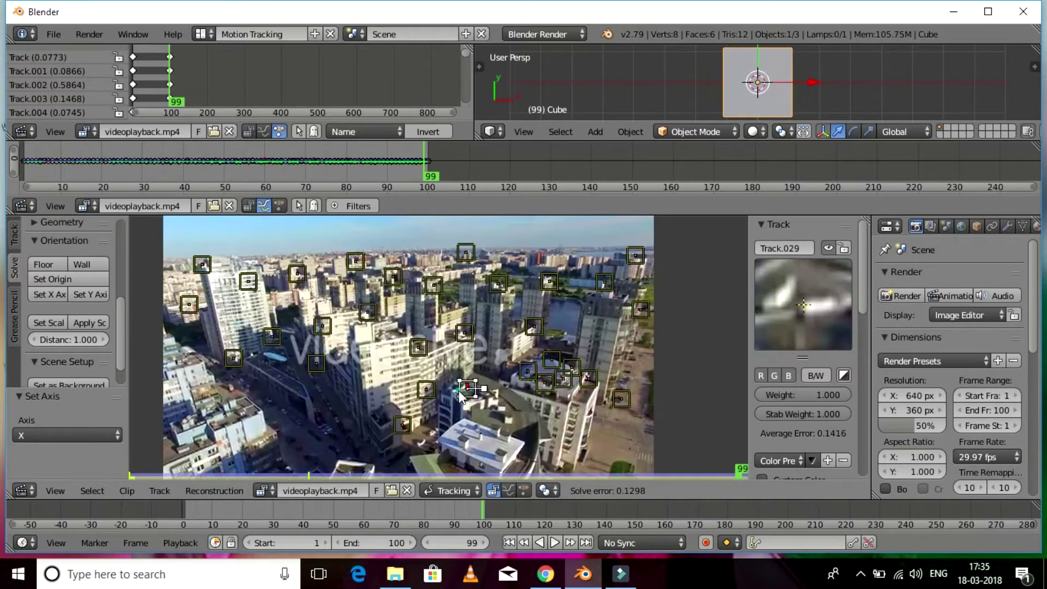
click(90, 297)
click(526, 369)
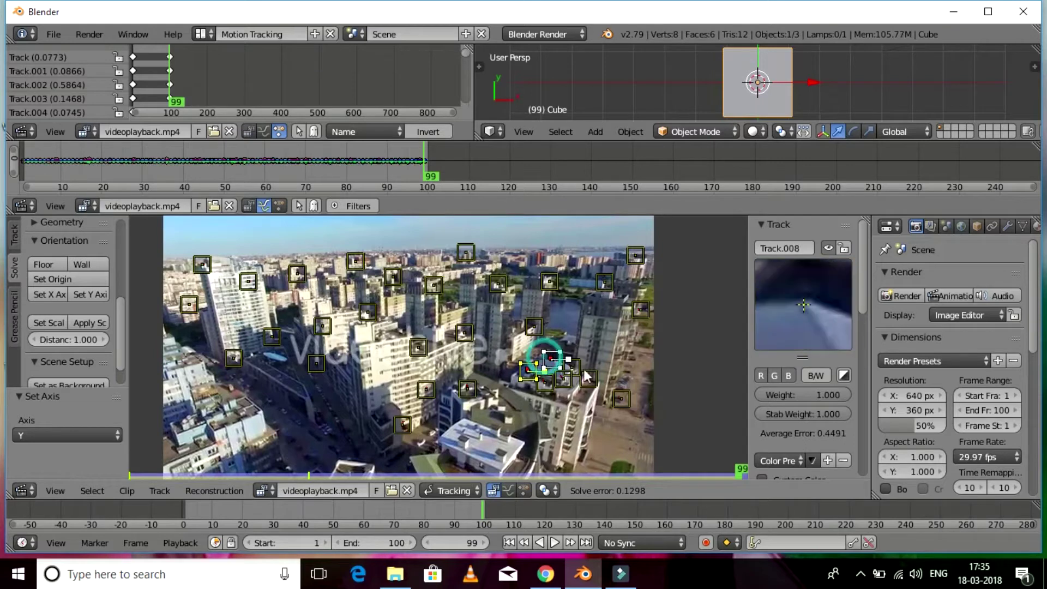
shift+click(551, 357)
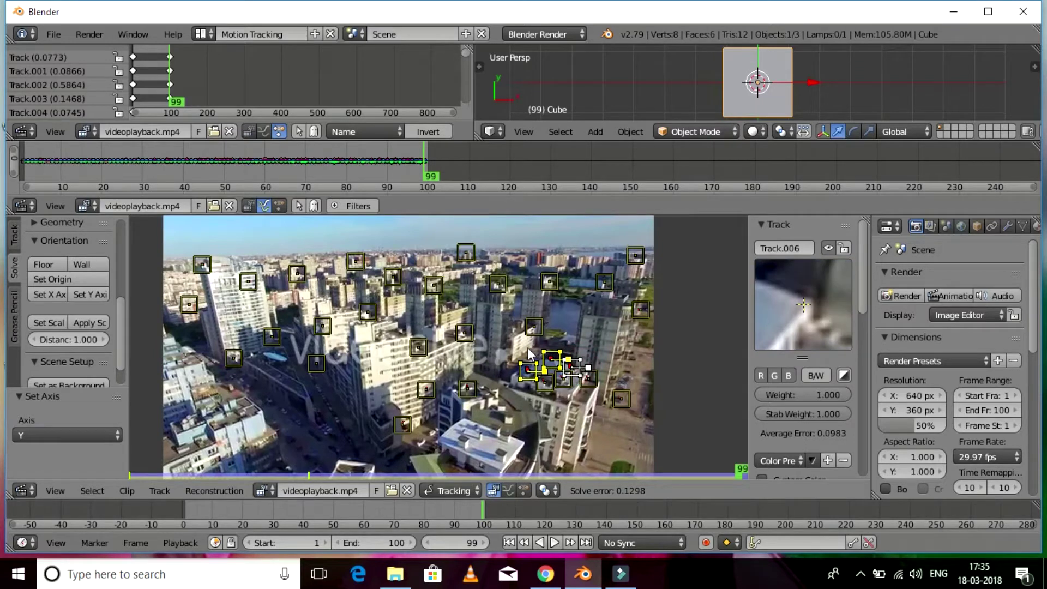
click(45, 265)
- Set the scene scale to distance 1.0 between two selected markers
click(465, 389)
shift+click(425, 389)
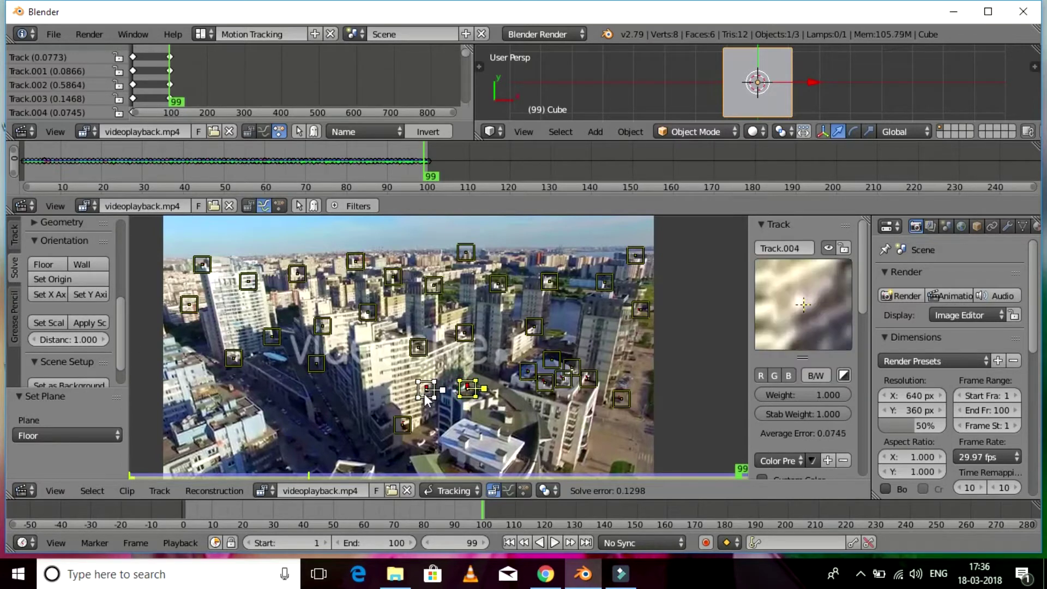
click(58, 325)
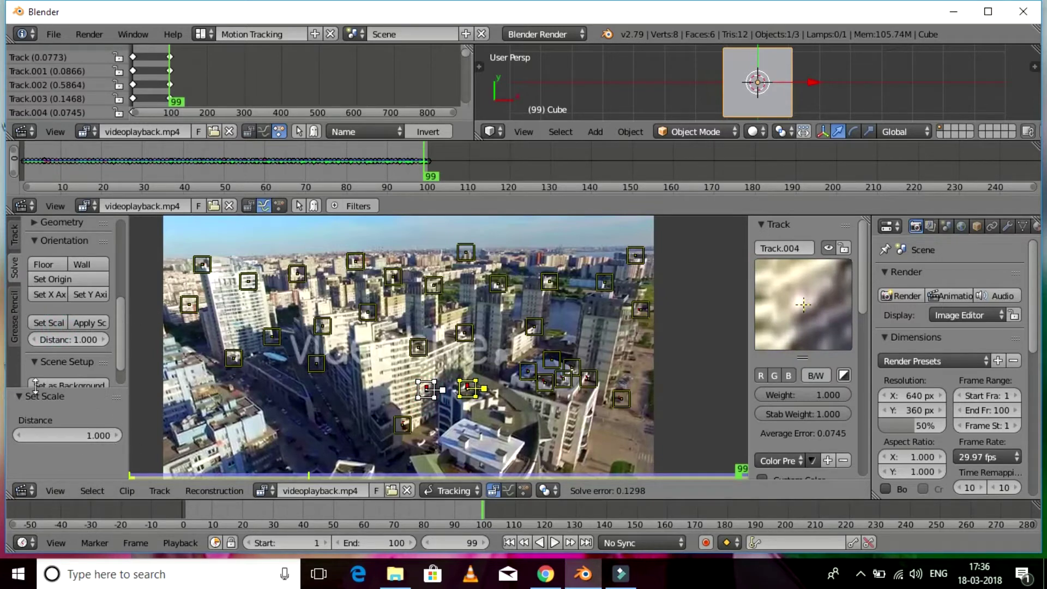
- Use the footage as the 3D view background and set up the tracking scene
scroll(83, 351, down, 2)
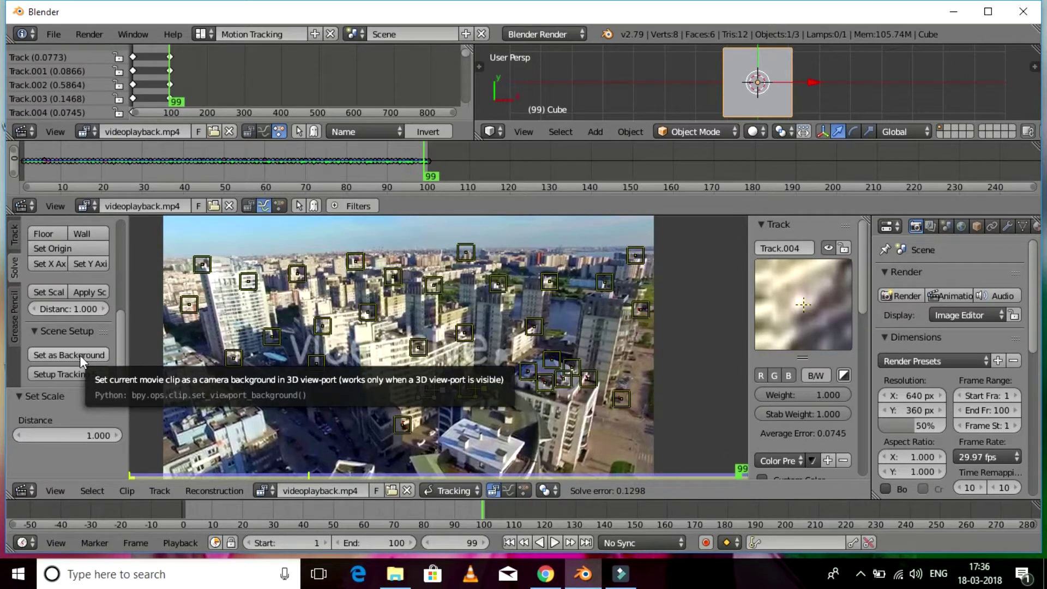
click(79, 356)
click(79, 368)
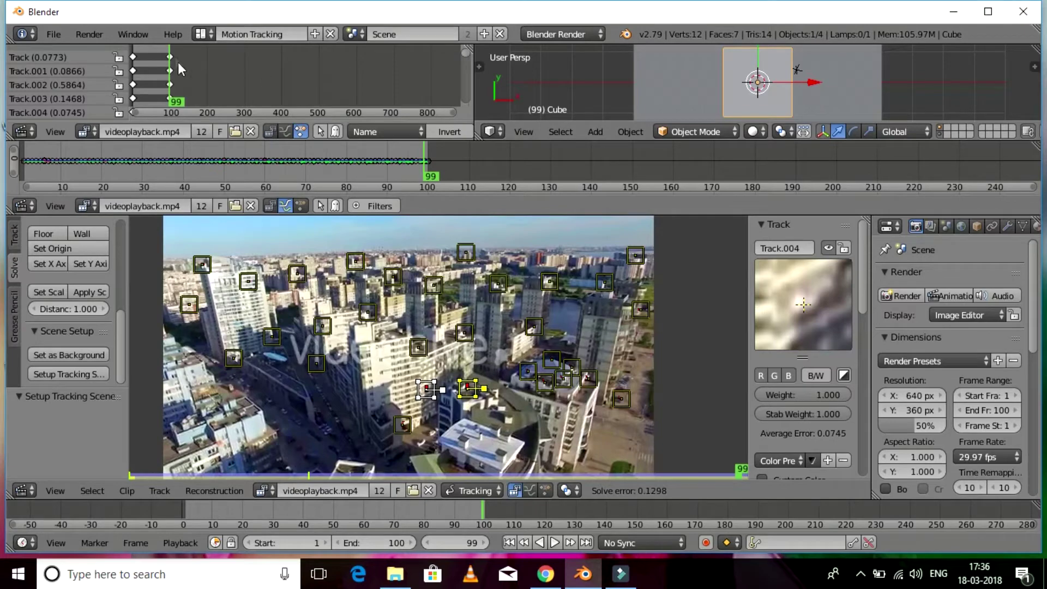
click(200, 33)
- Switch to the Default layout, view through the tracked camera, and shrink the cube to 0.826
click(221, 101)
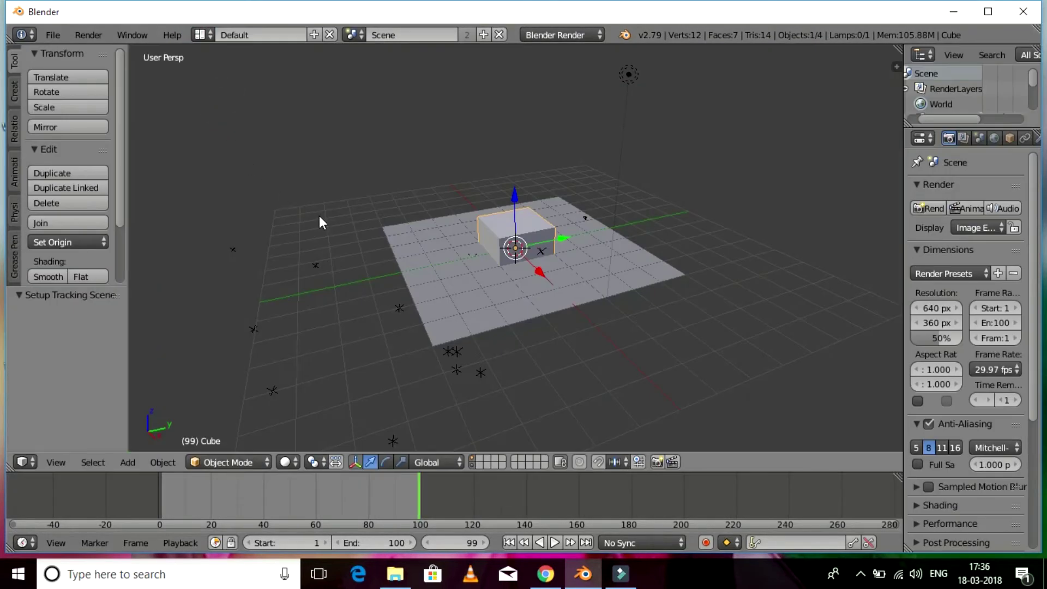
key(KP_0)
key(Home)
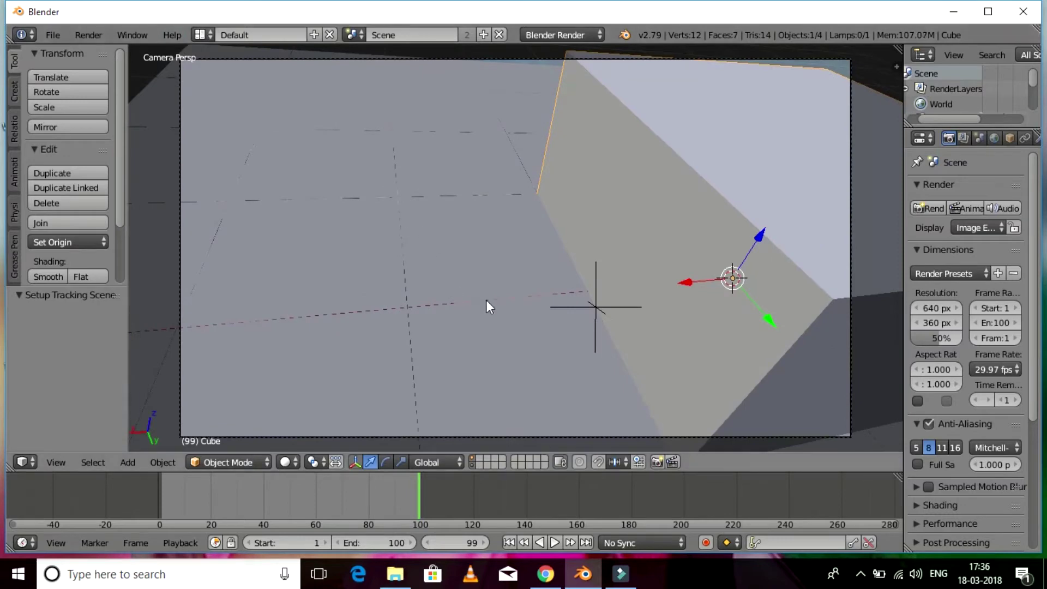
key(s)
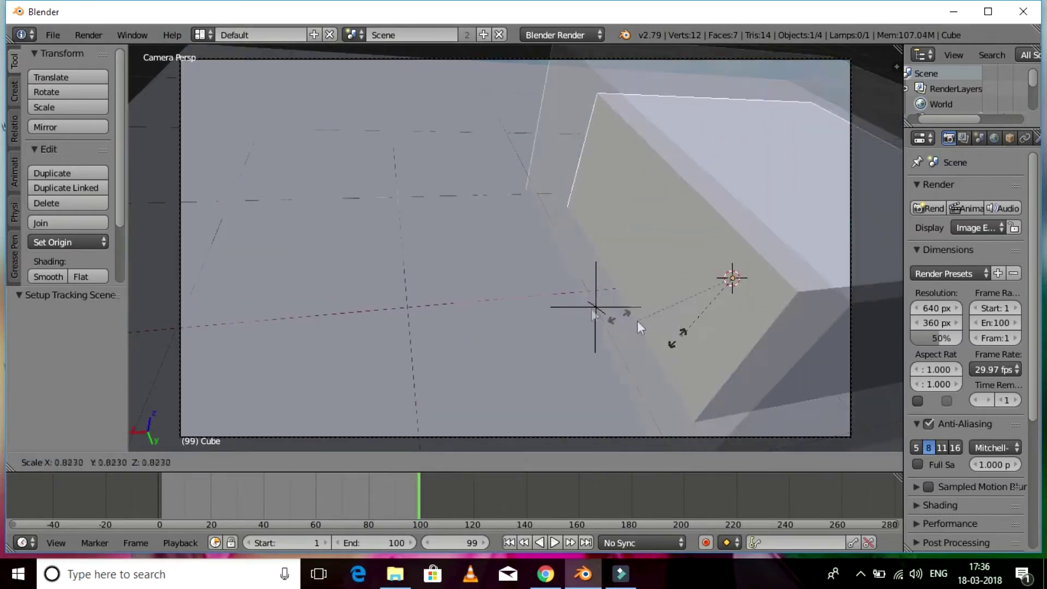
click(682, 315)
key(s)
click(685, 375)
scroll(442, 333, down, 4)
scroll(443, 335, down, 3)
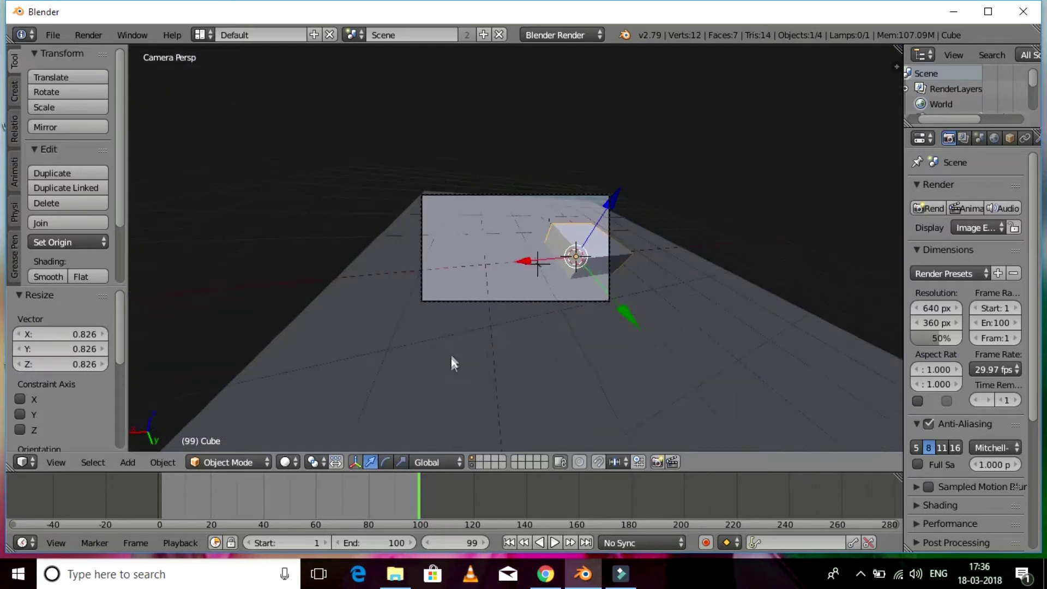
- Scale the ground plane down to 0.216, then return to the camera view
key(KP_0)
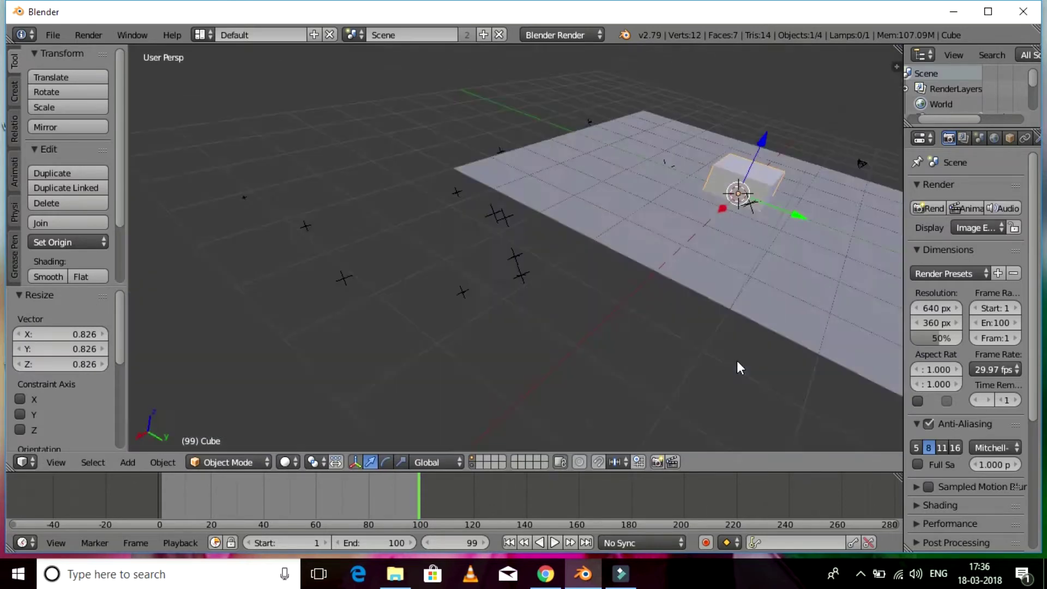
middle_drag(737, 360, 542, 306)
right_click(542, 306)
key(s)
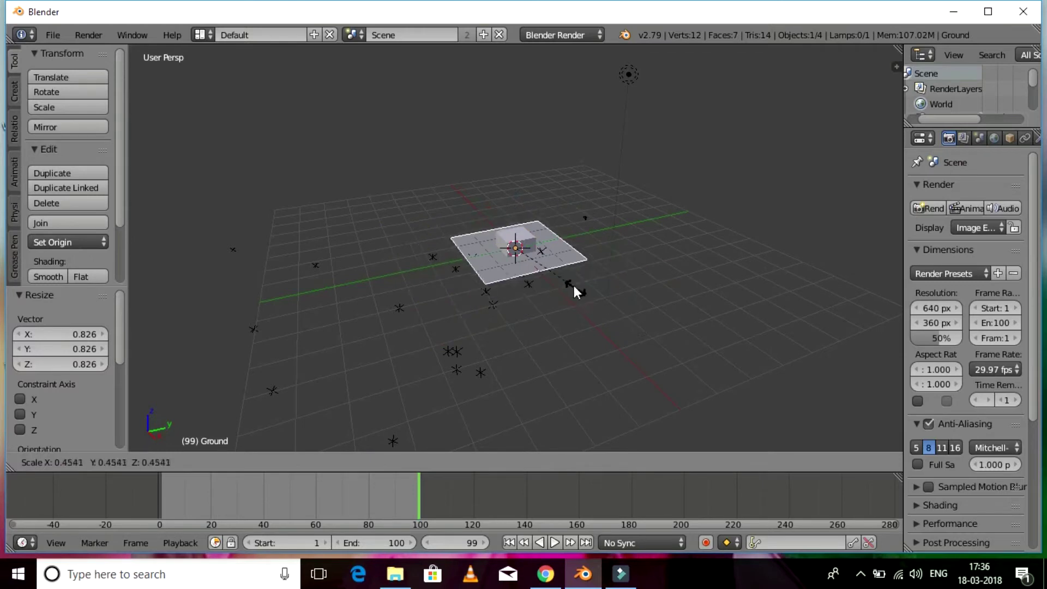
click(547, 267)
key(KP_0)
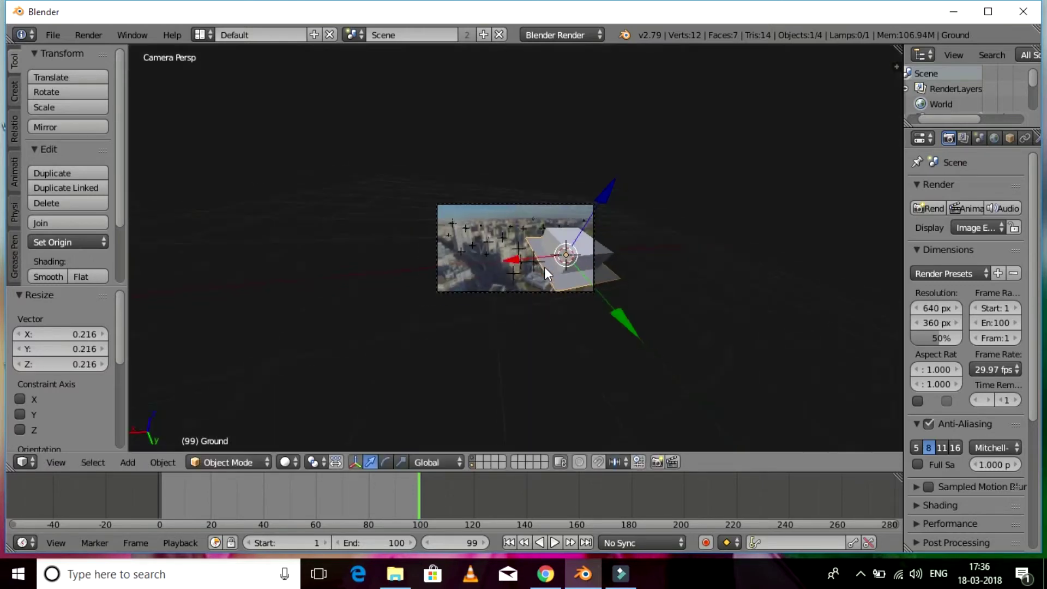
scroll(544, 266, up, 5)
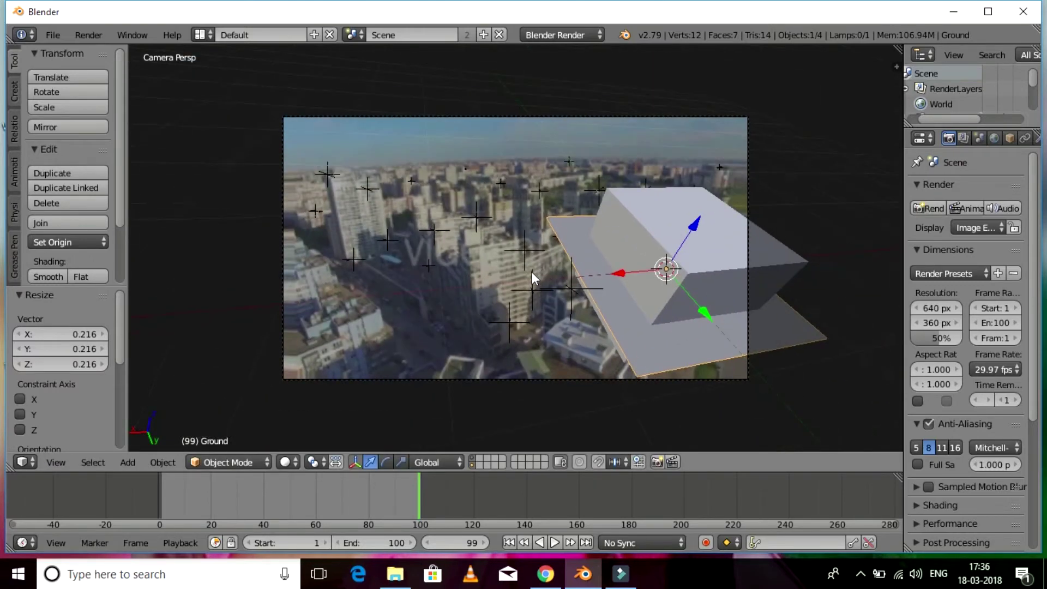
shift+middle_drag(531, 271, 495, 279)
right_click(620, 312)
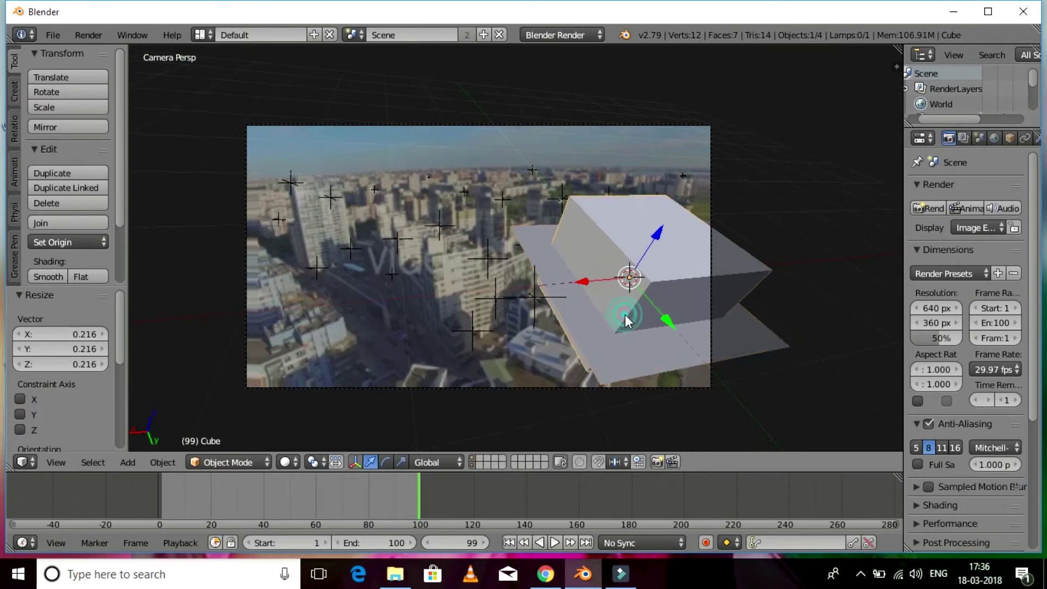
- Rewind to frame 0 and play the animation over the footage, stopping at frame 33
click(421, 510)
drag(421, 509, 157, 537)
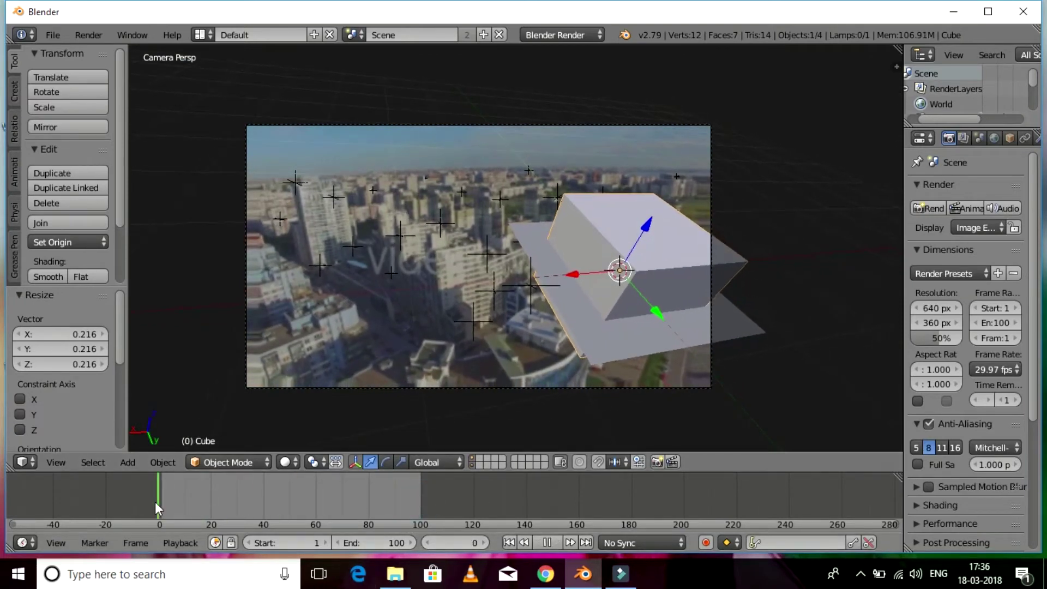
click(554, 542)
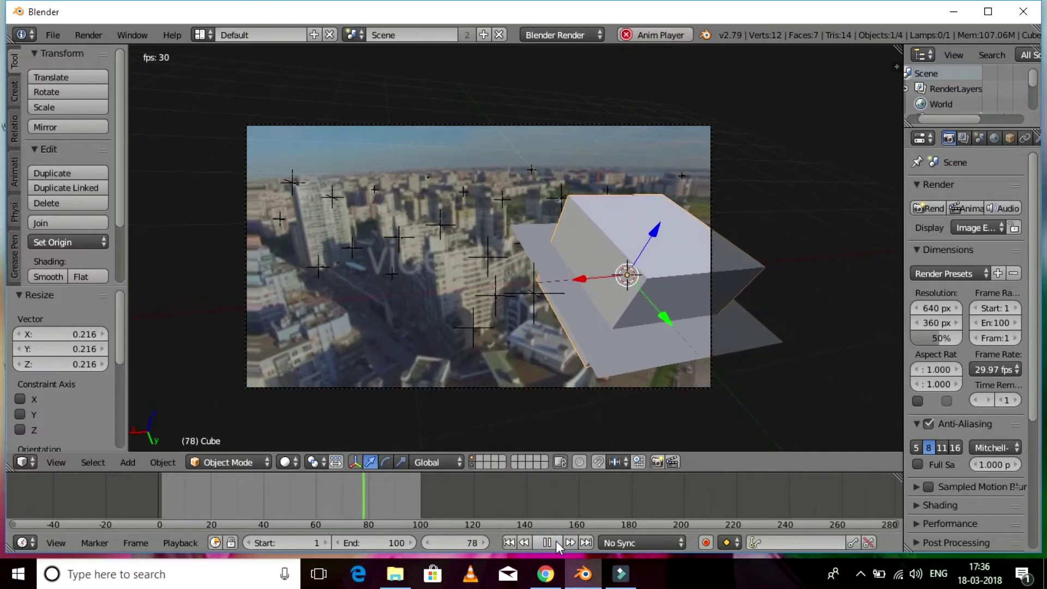
click(555, 541)
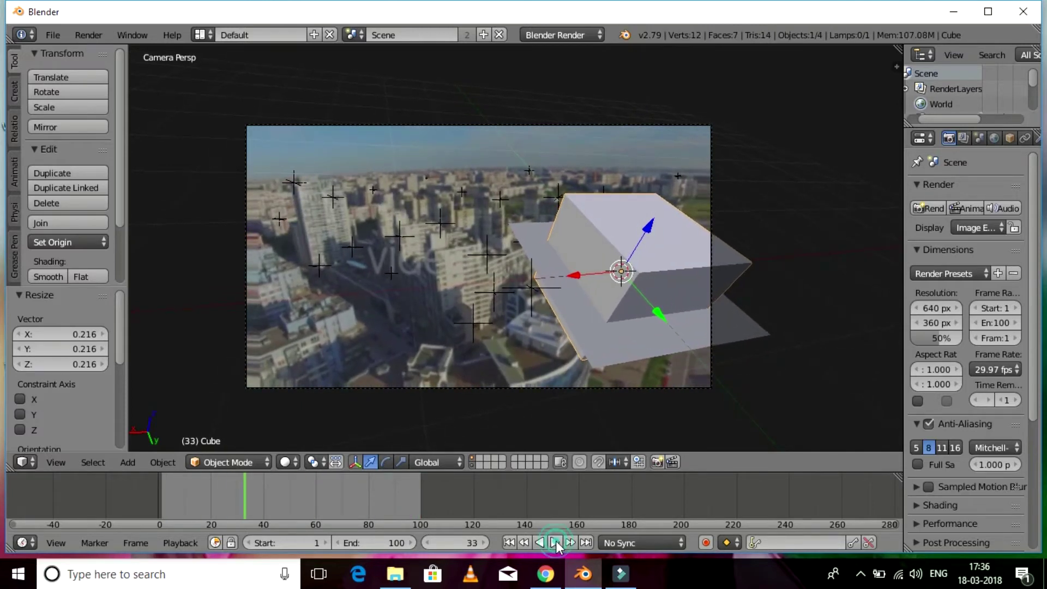
click(199, 34)
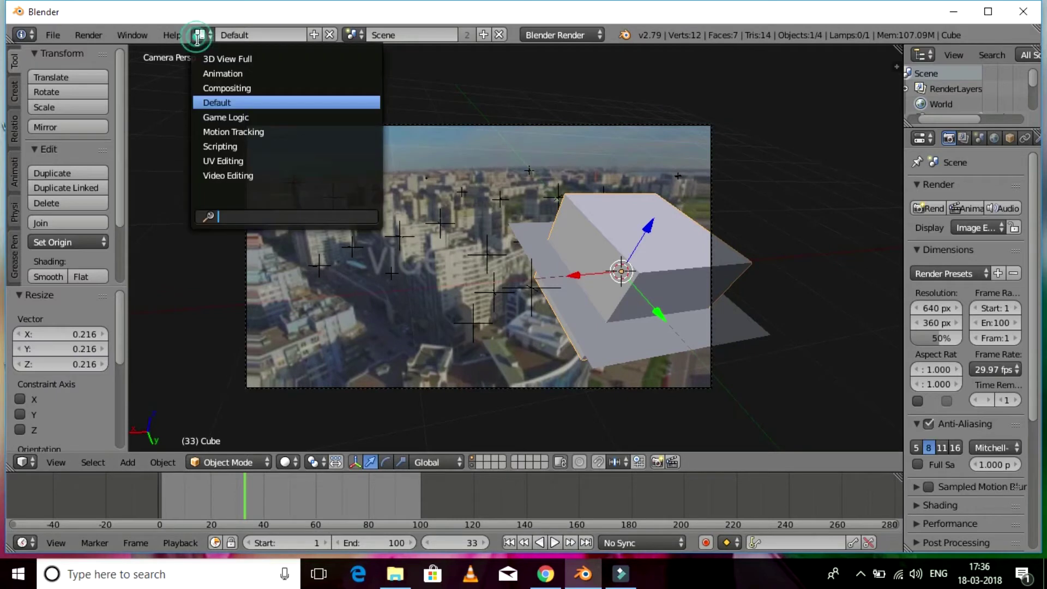
- Switch back to the Motion Tracking layout showing the tracked city clip
click(256, 128)
scroll(780, 381, down, 10)
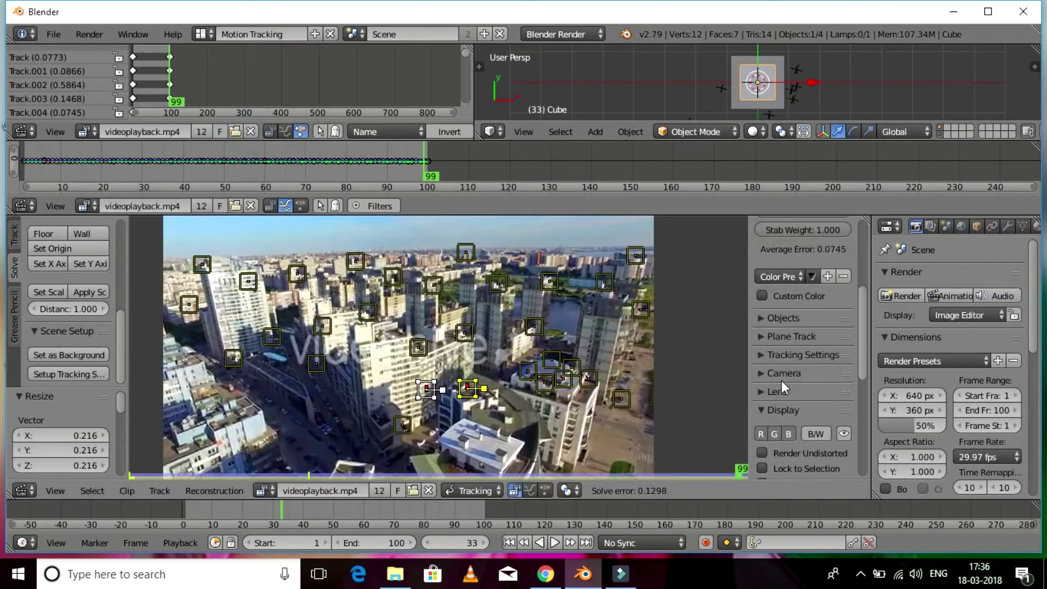
scroll(782, 393, up, 10)
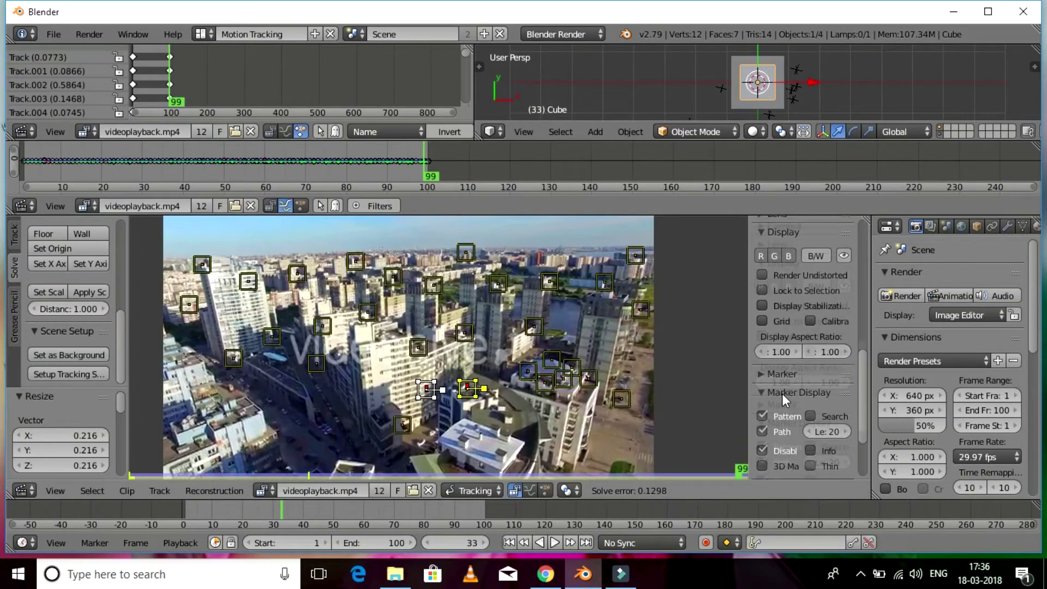
scroll(782, 393, down, 10)
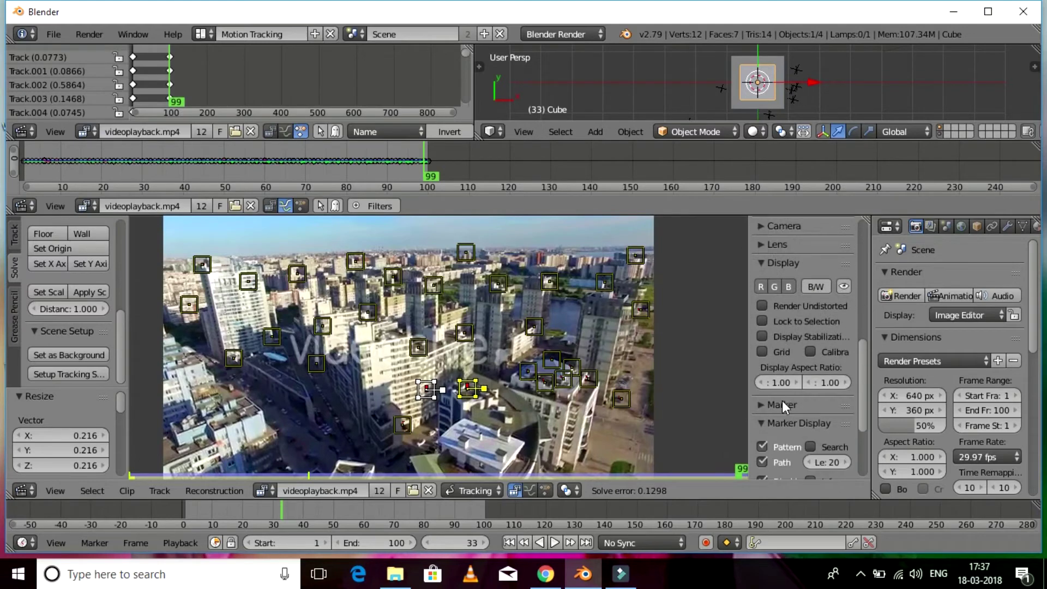
- Expand the clip's Footage Information and Footage Settings panels
click(779, 451)
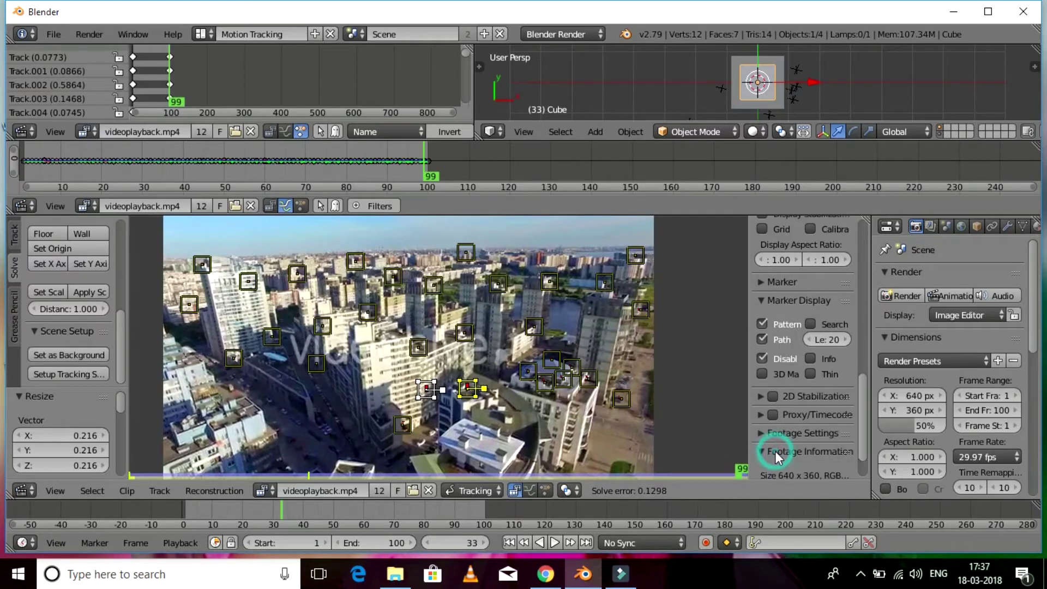
scroll(774, 451, down, 2)
click(784, 382)
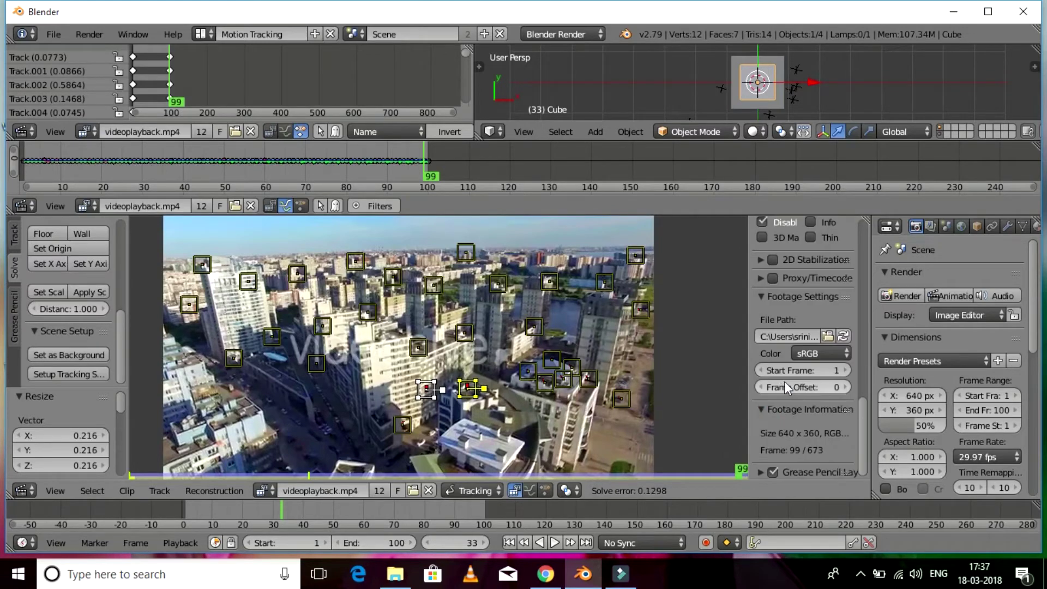
scroll(797, 265, down, 1)
scroll(797, 265, up, 8)
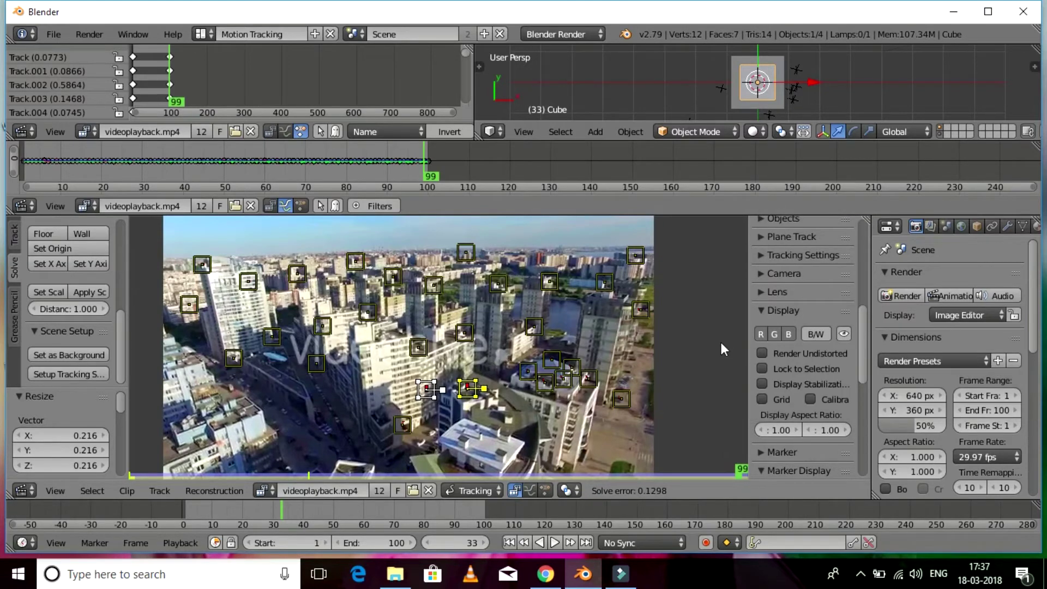
- Hide the sidebar and toggle Render Undistorted on, then back off
key(n)
key(n)
click(762, 354)
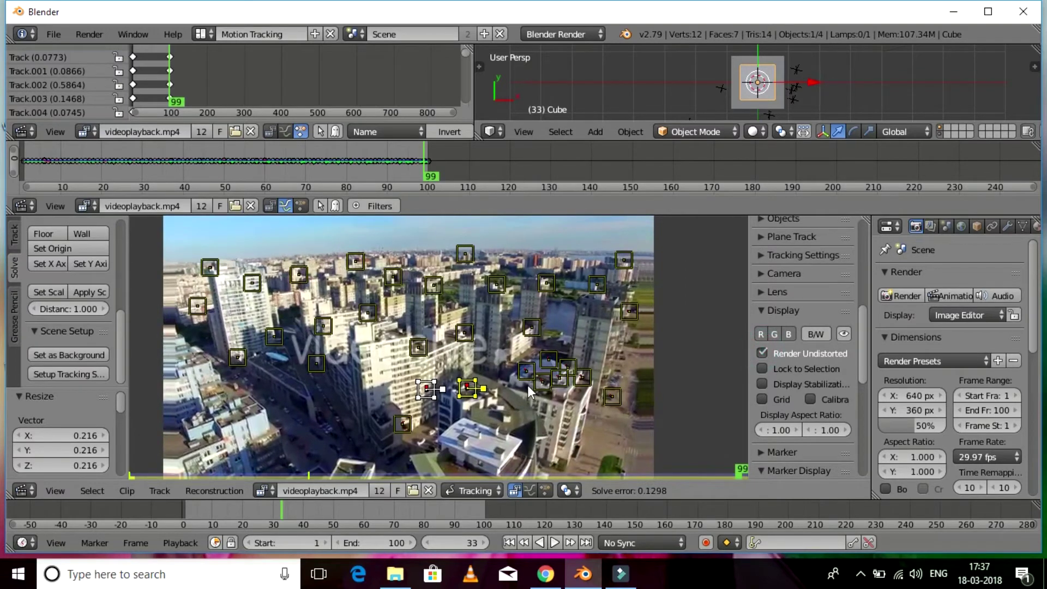
click(762, 354)
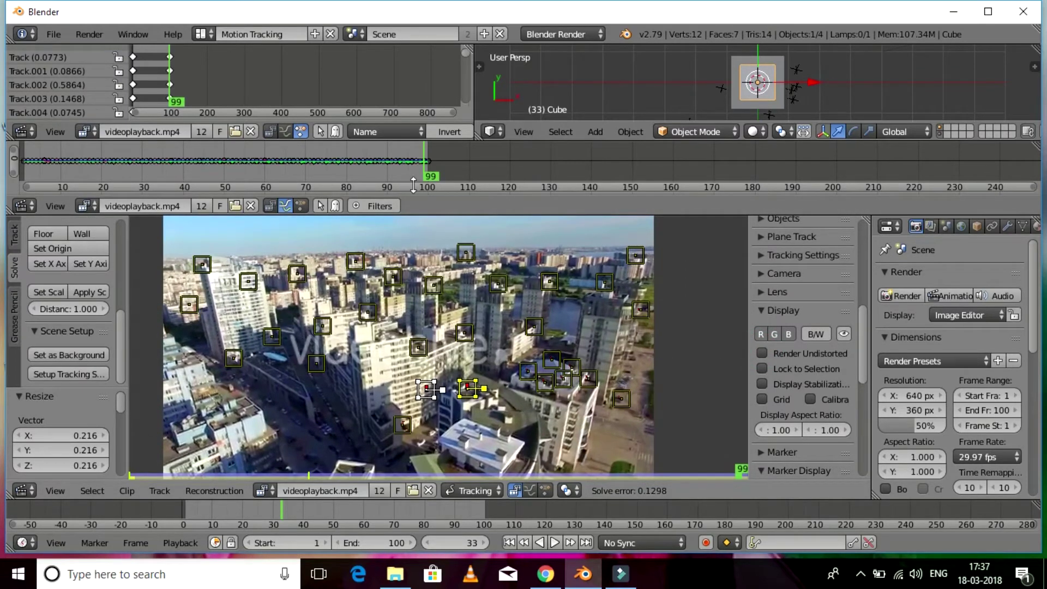
click(201, 34)
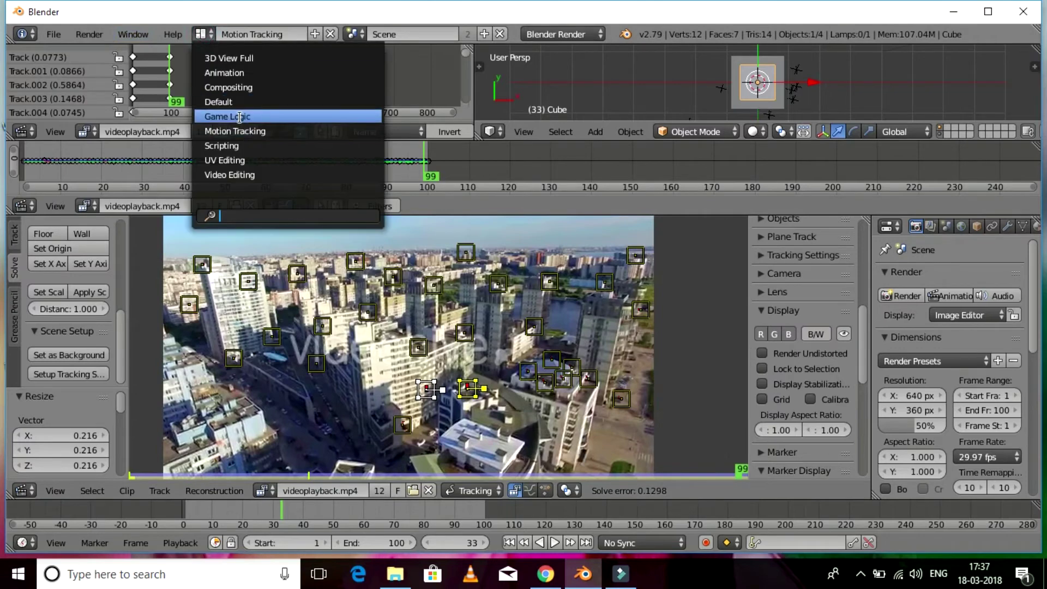
- Switch to the Default layout and preview the footage, stopping at frame 109
click(224, 101)
key(shift+Left)
key(alt+a)
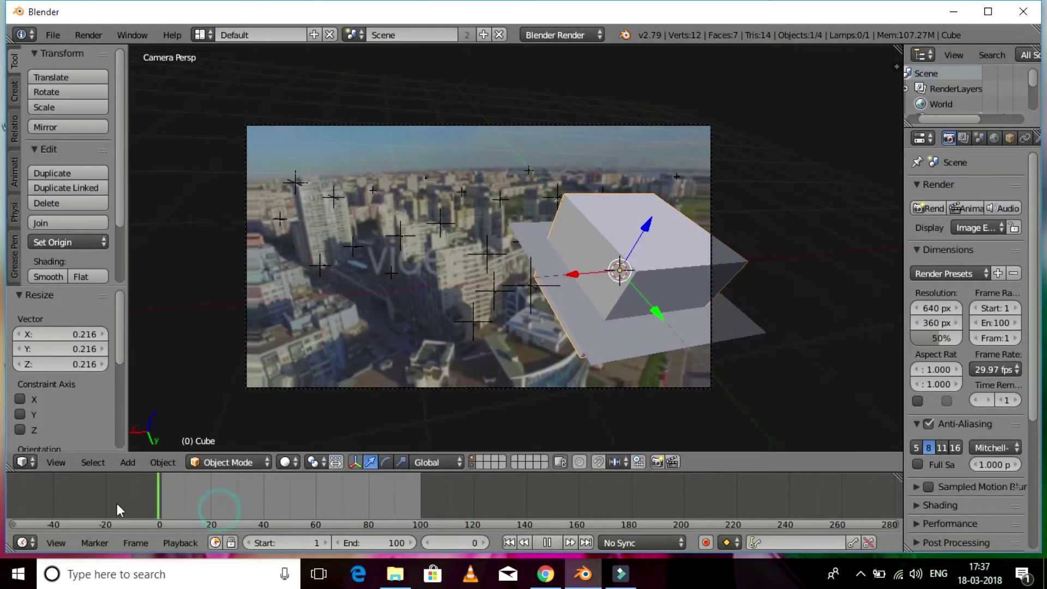
drag(230, 508, 445, 499)
key(alt+a)
- Delete the cube and ground plane and add a Suzanne monkey mesh
key(Delete)
right_click(595, 348)
key(x)
click(595, 349)
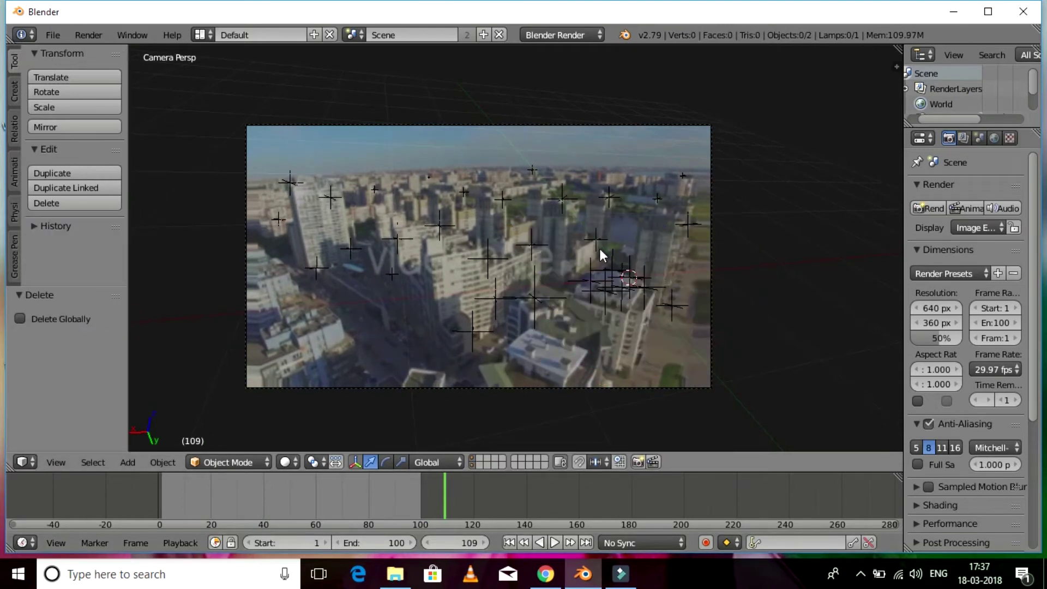
key(shift+a)
mouse_move(599, 247)
click(649, 394)
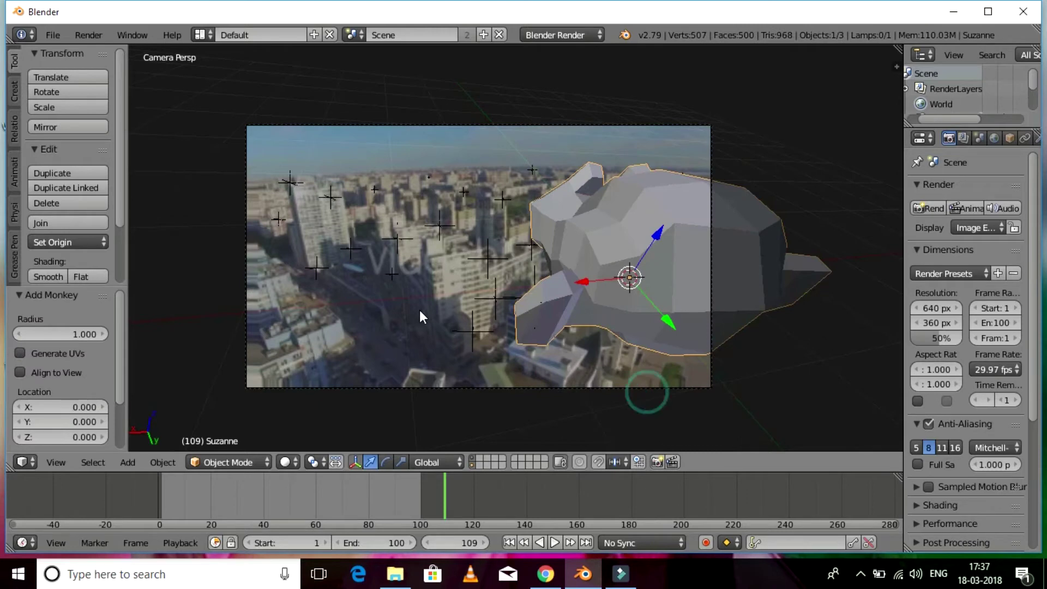
- Turn Suzanne 179° around Z to face the camera and tilt it on X
key(r)
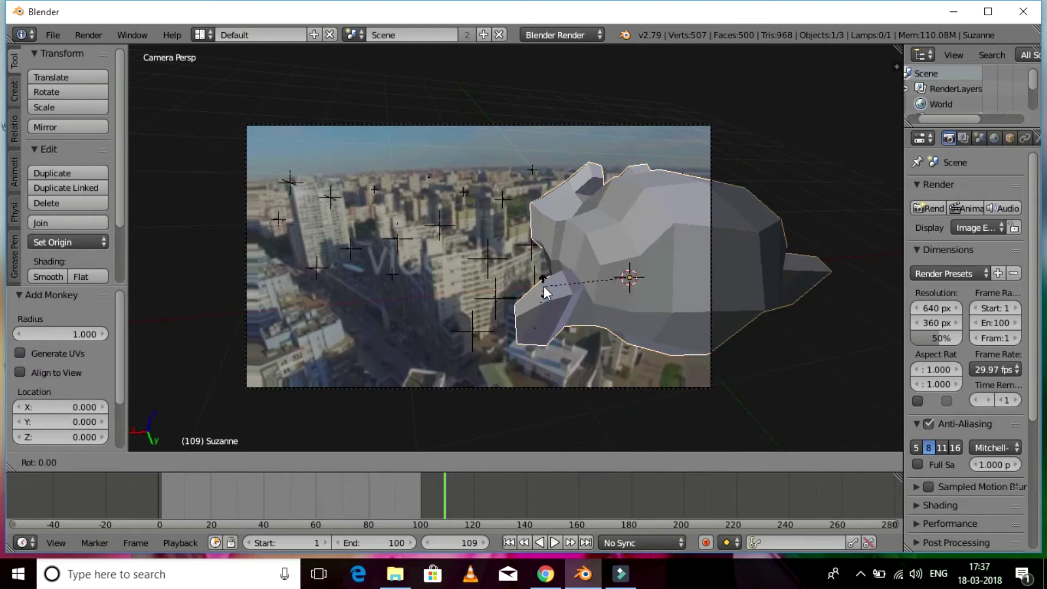
click(713, 272)
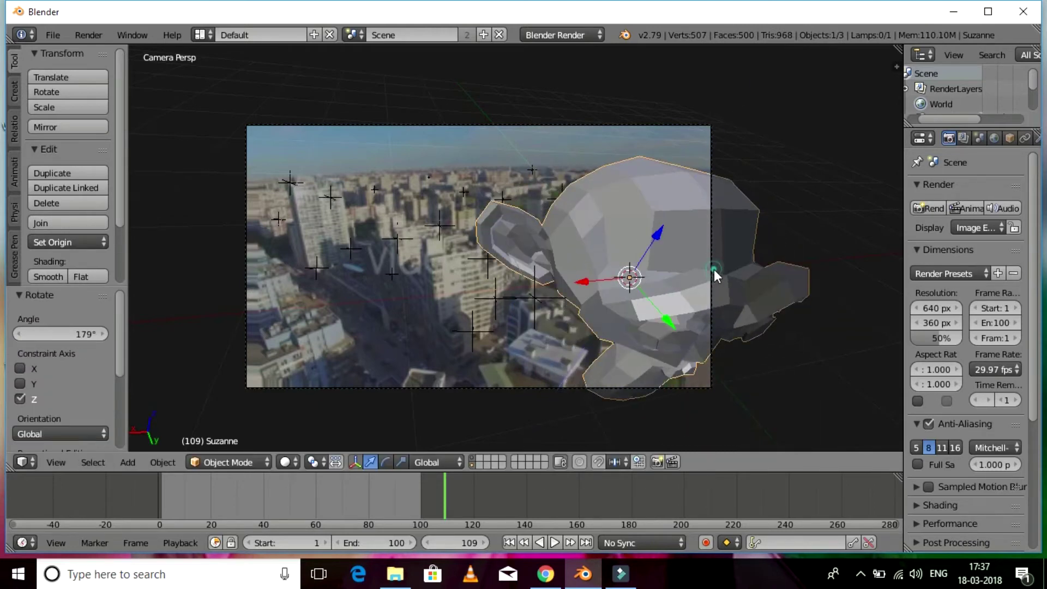
key(r)
key(x)
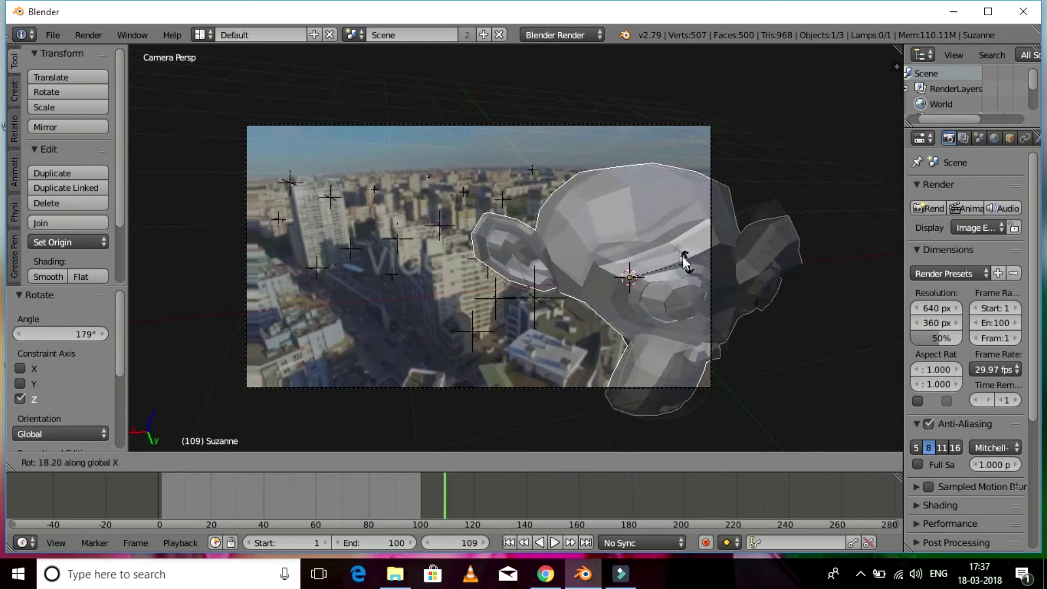
click(680, 251)
- Subdivide Suzanne at level 3, centre it along X, and shade it smooth
key(ctrl+3)
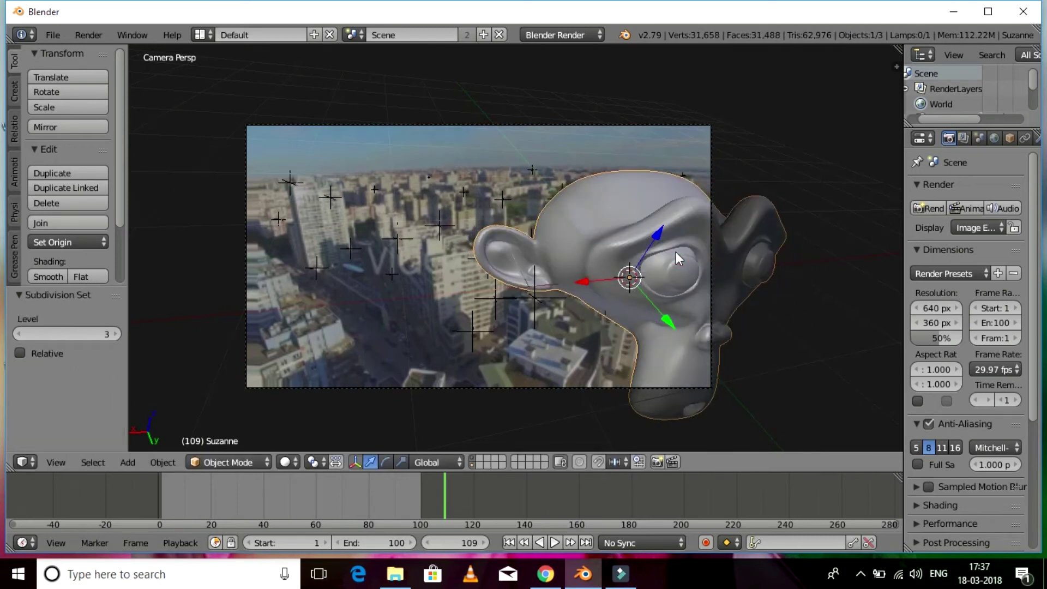
key(g)
key(x)
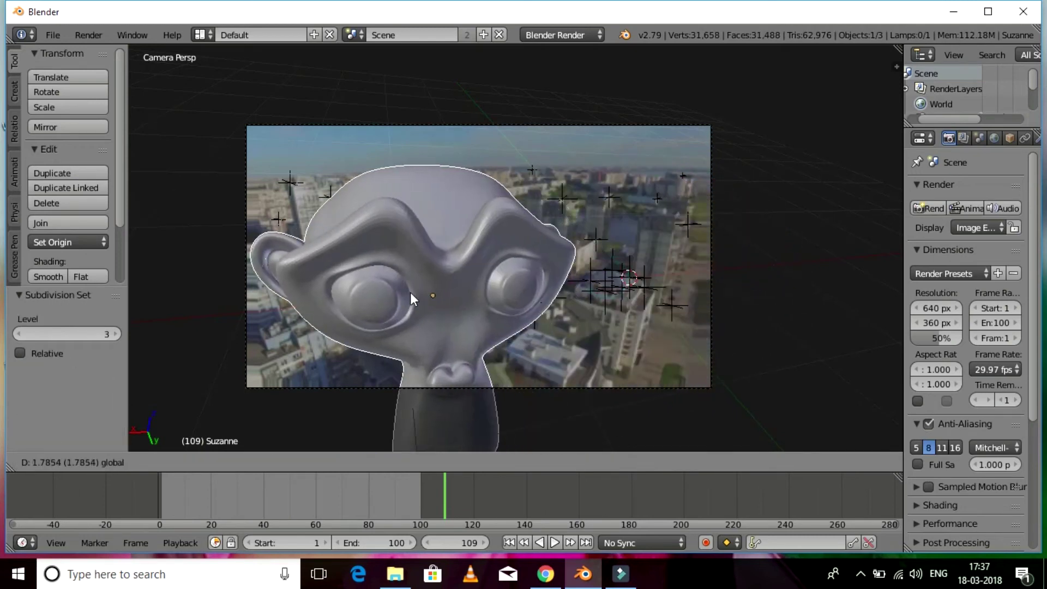
click(410, 292)
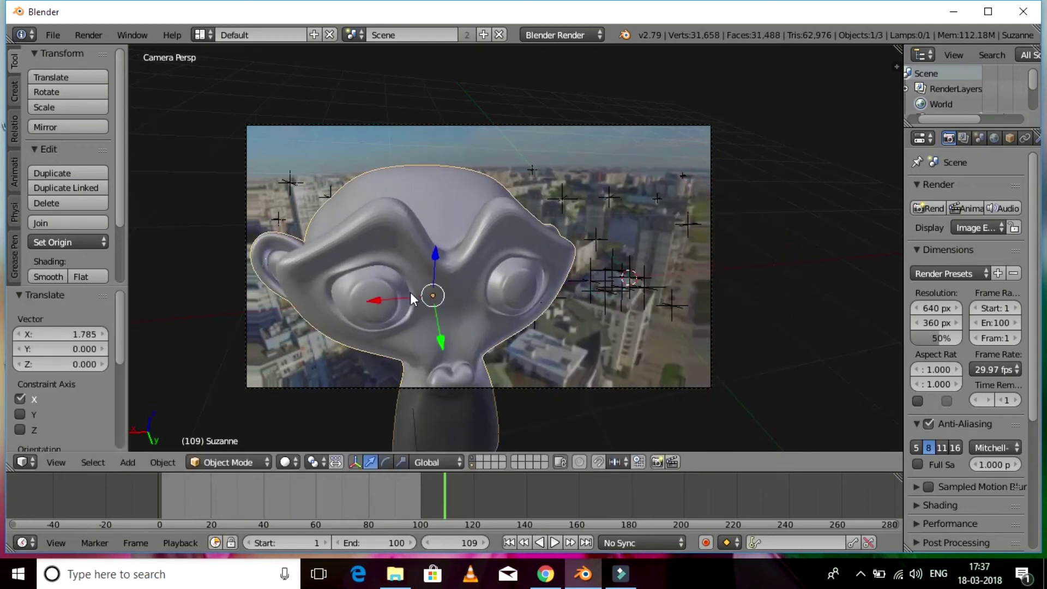
click(48, 276)
- At frame 0, from a low side view, move Suzanne along the Y axis
drag(396, 498, 155, 478)
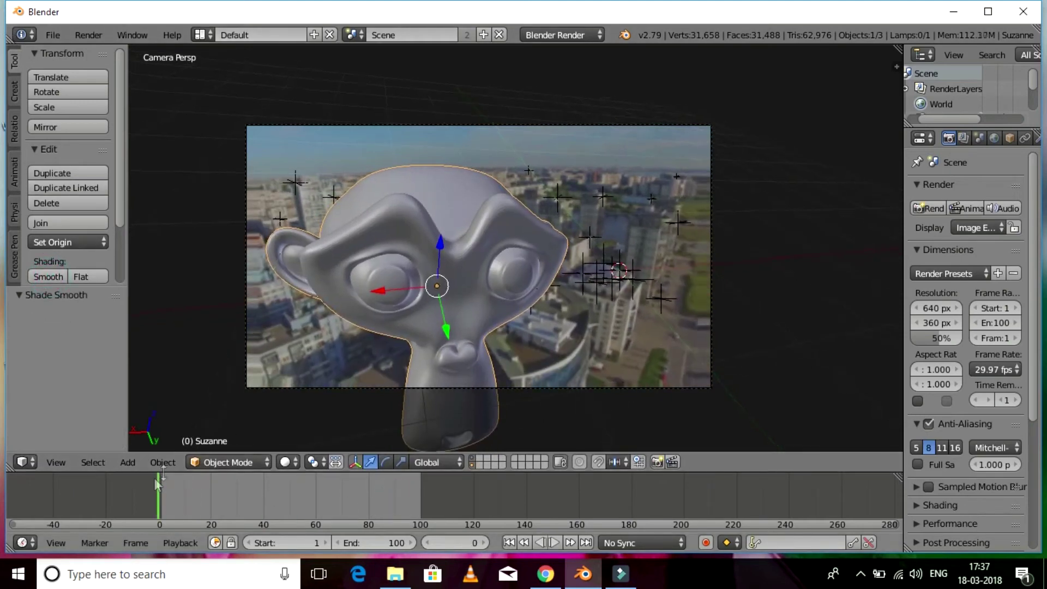
middle_drag(289, 239, 544, 244)
drag(544, 248, 461, 227)
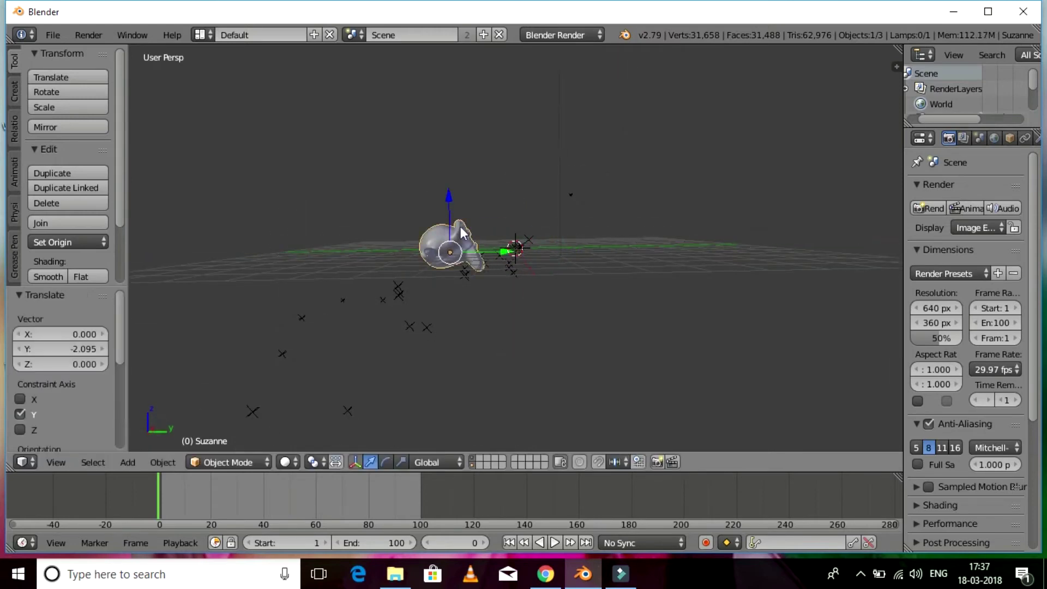
key(g)
key(y)
click(479, 276)
- Tilt Suzanne -26.1° around X and turn it slightly around Z
key(r)
key(x)
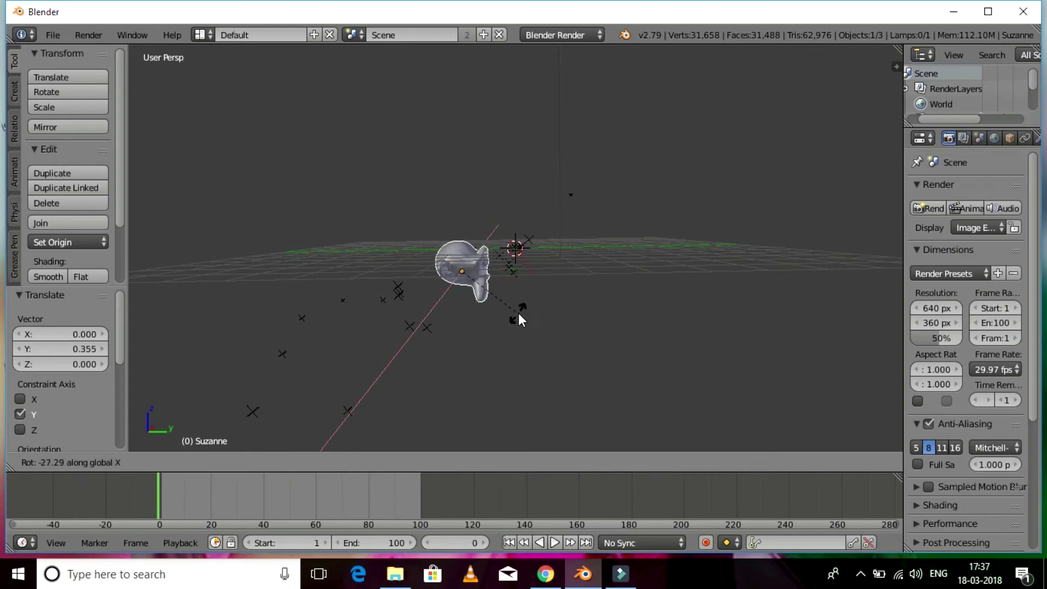
click(518, 313)
key(r)
key(z)
click(535, 291)
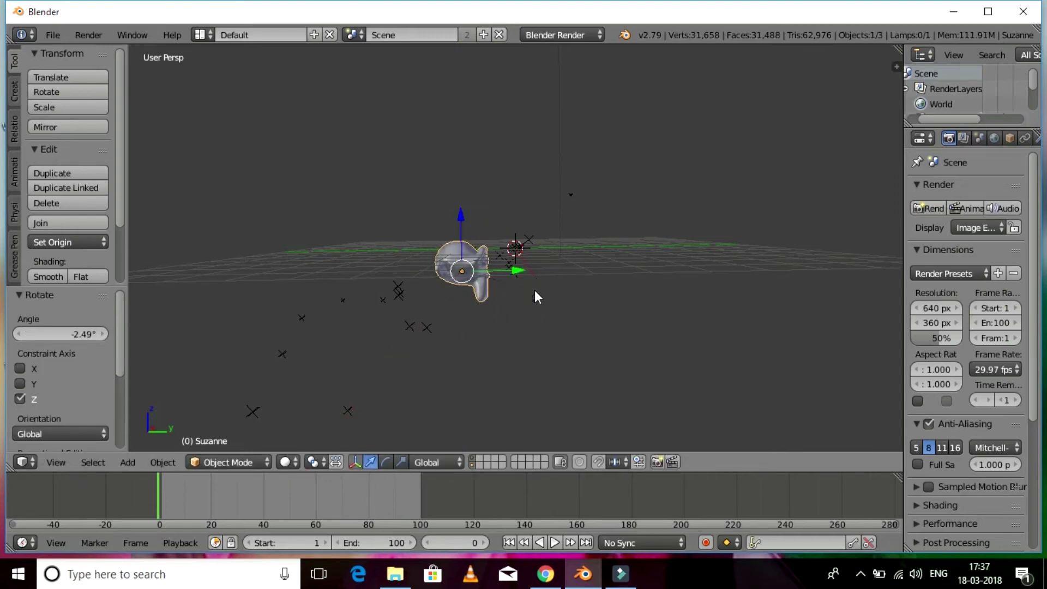
- In camera view, tilt Suzanne 21.7° around X over the city footage
key(KP_0)
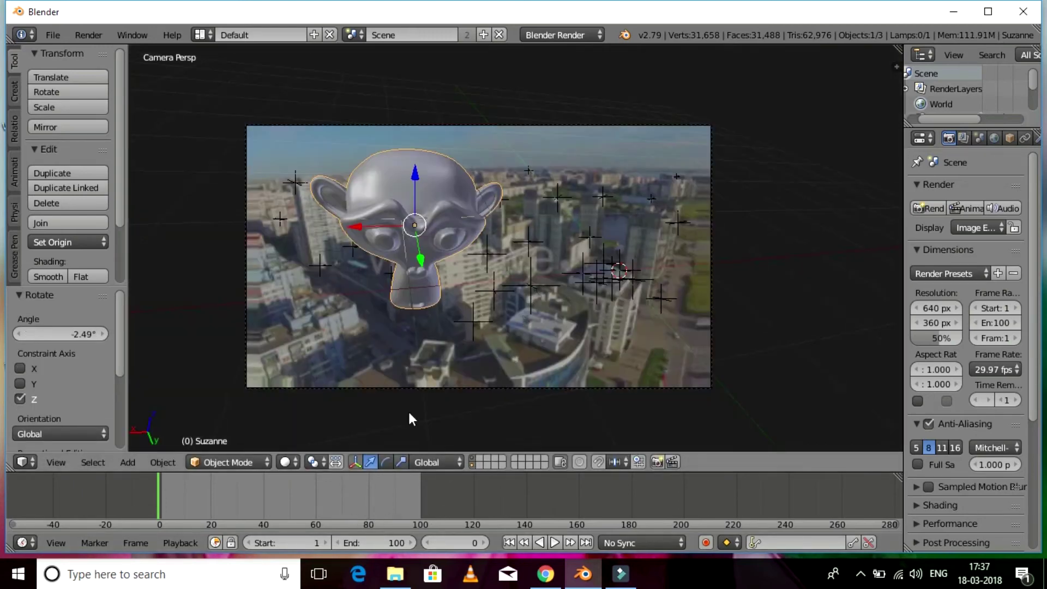
key(r)
key(x)
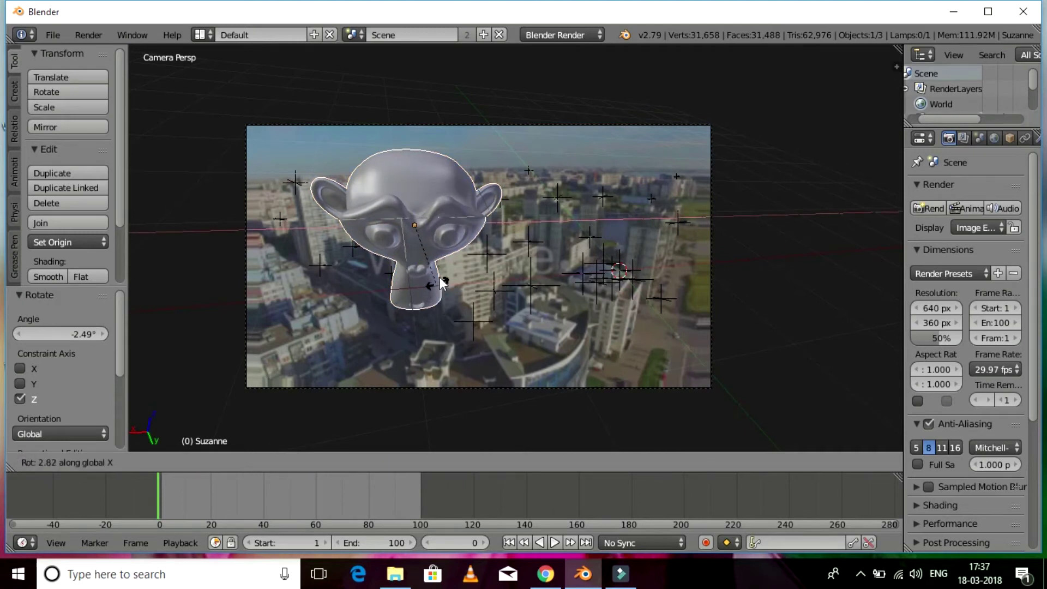
click(443, 259)
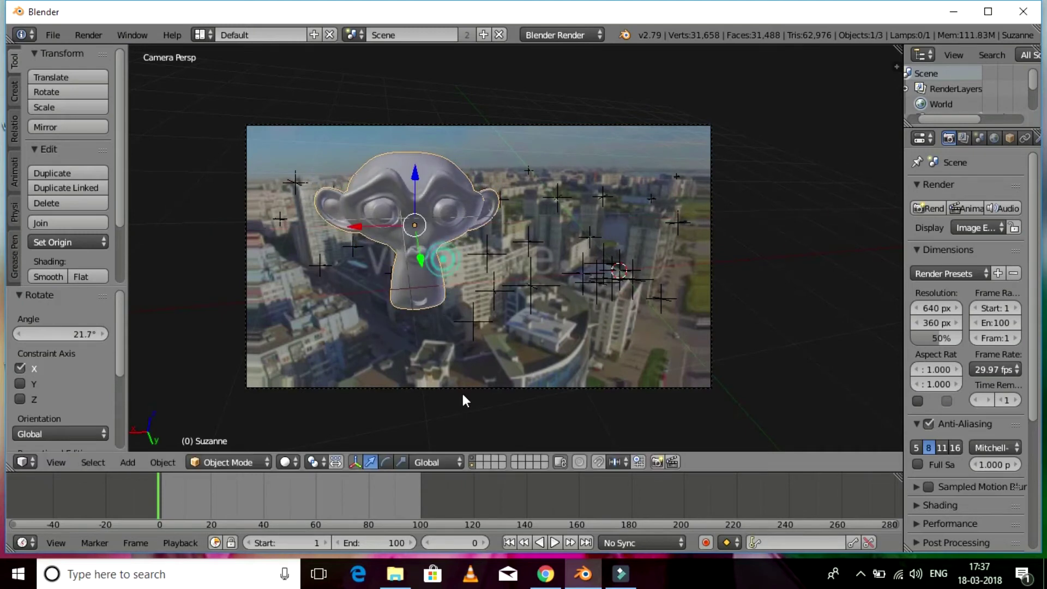
- Preview playback, then keyframe Suzanne's location at frame 1
click(556, 543)
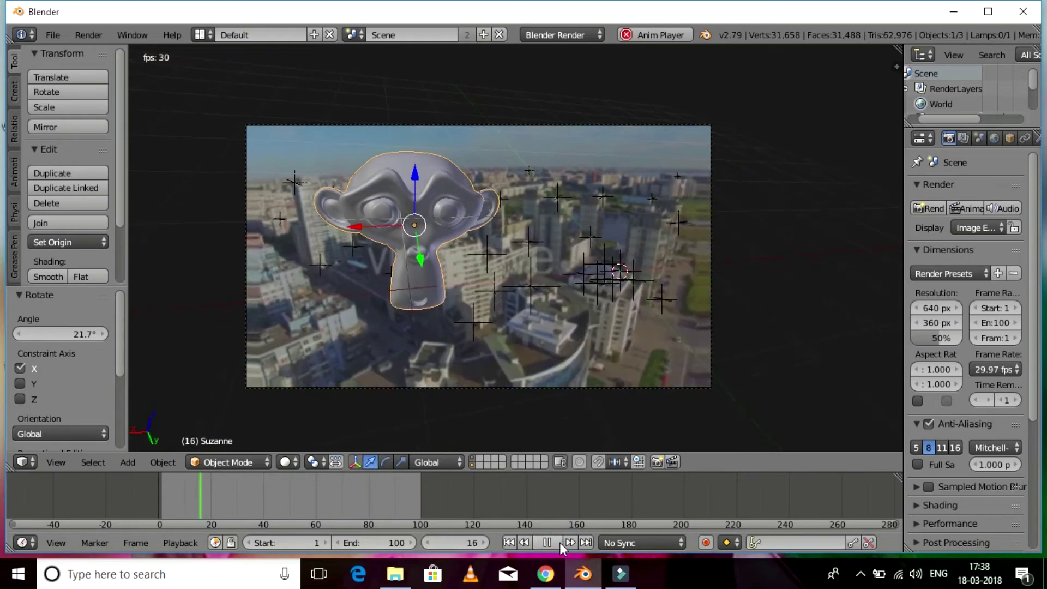
click(556, 542)
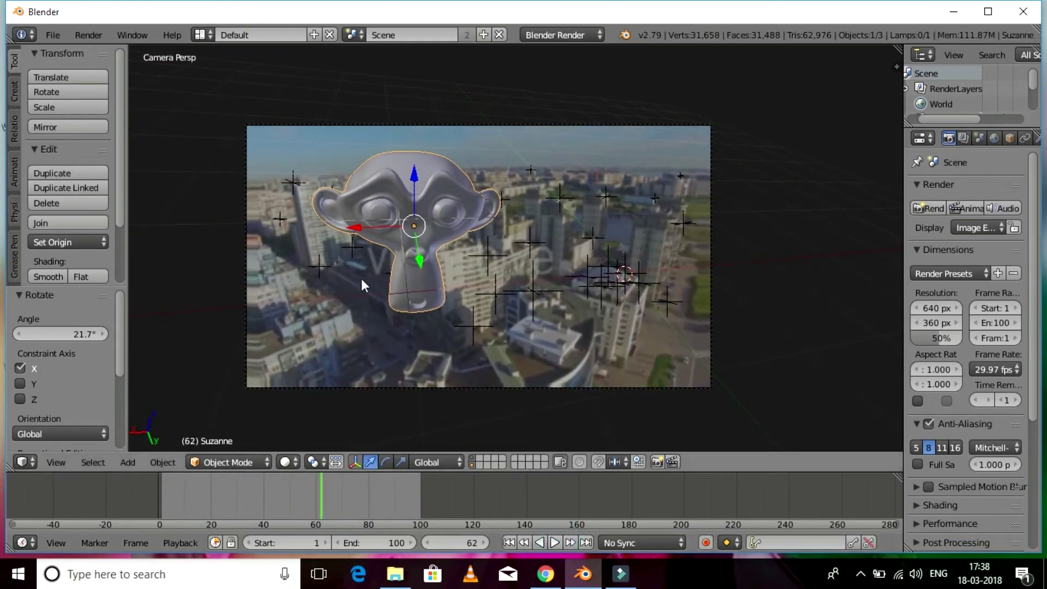
click(509, 542)
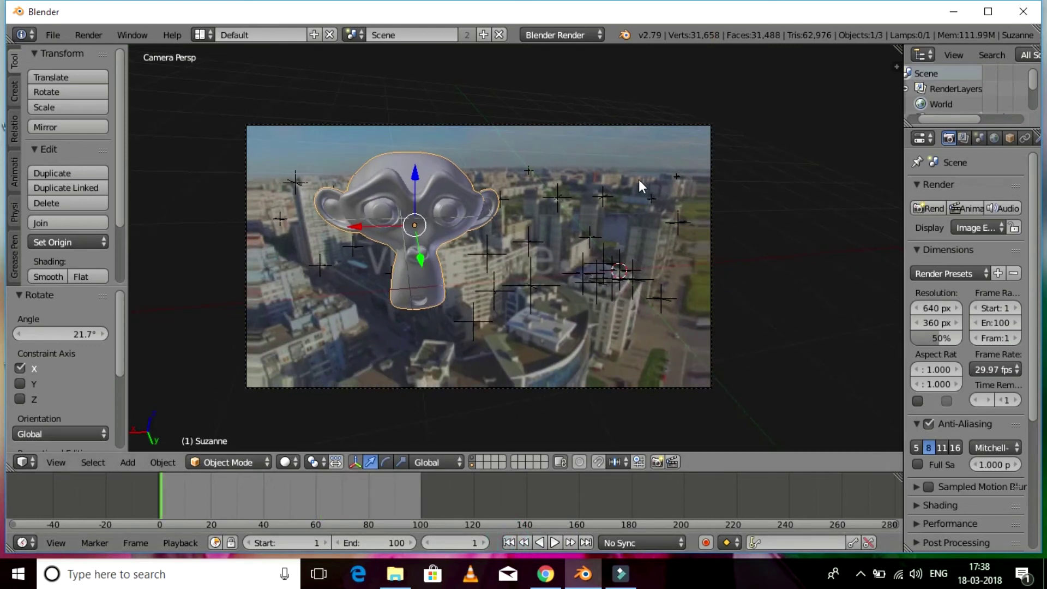
key(n)
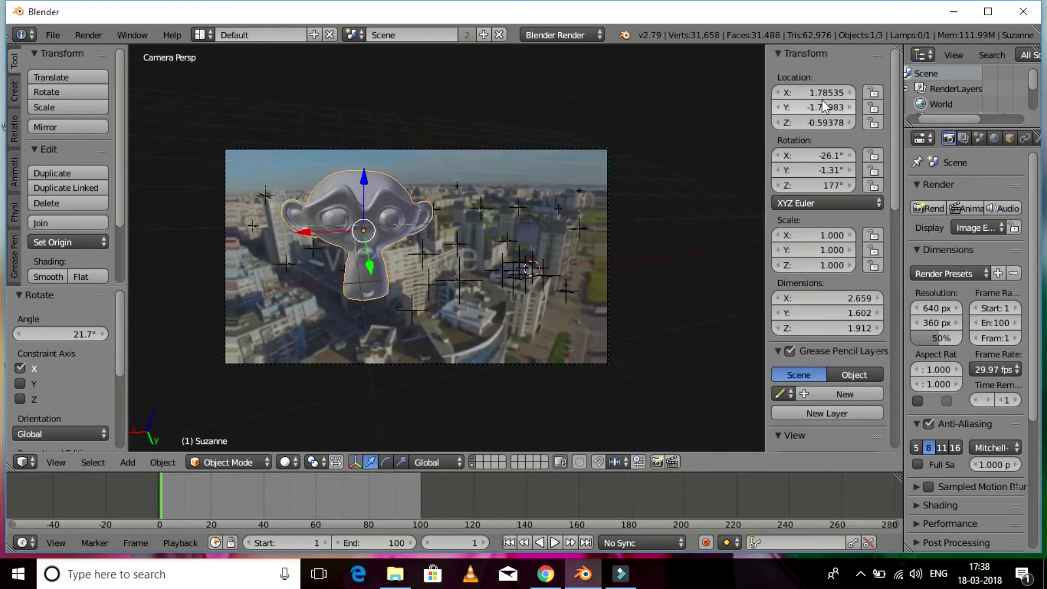
key(i)
- At frame 100, move Suzanne toward the camera and up, then keyframe its location
click(460, 543)
text(100)
key(Return)
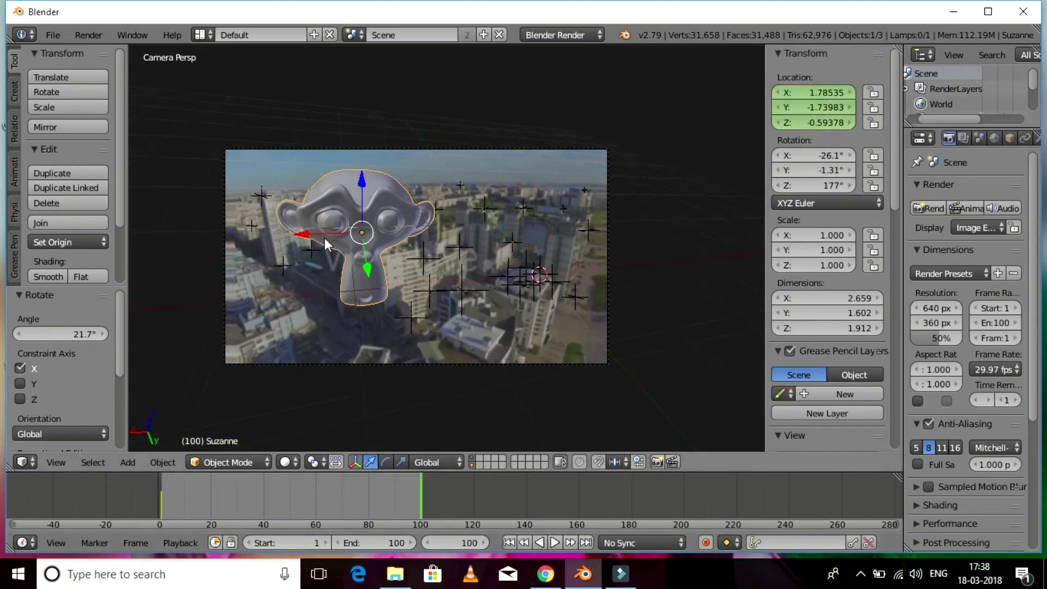
drag(368, 256, 371, 418)
drag(387, 382, 375, 253)
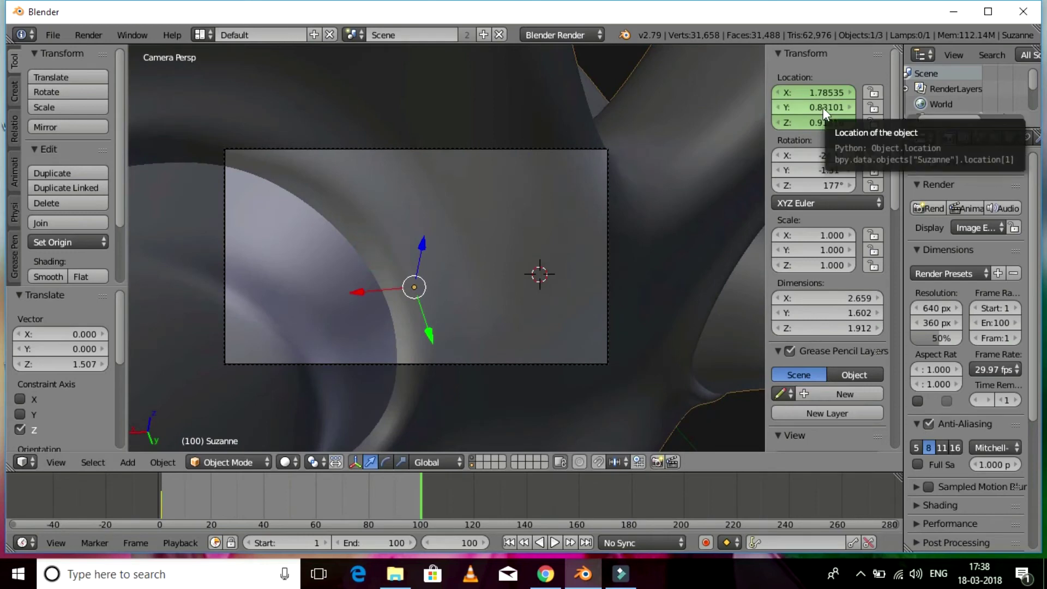
key(i)
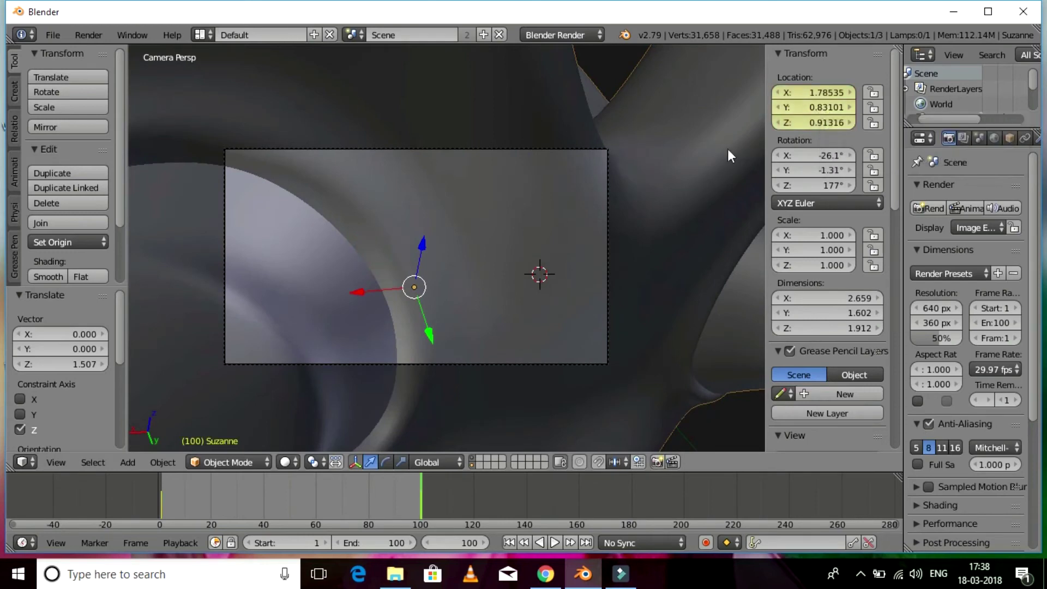
- Set Suzanne's location keyframe handles to Vector in the Graph Editor
click(27, 461)
click(51, 399)
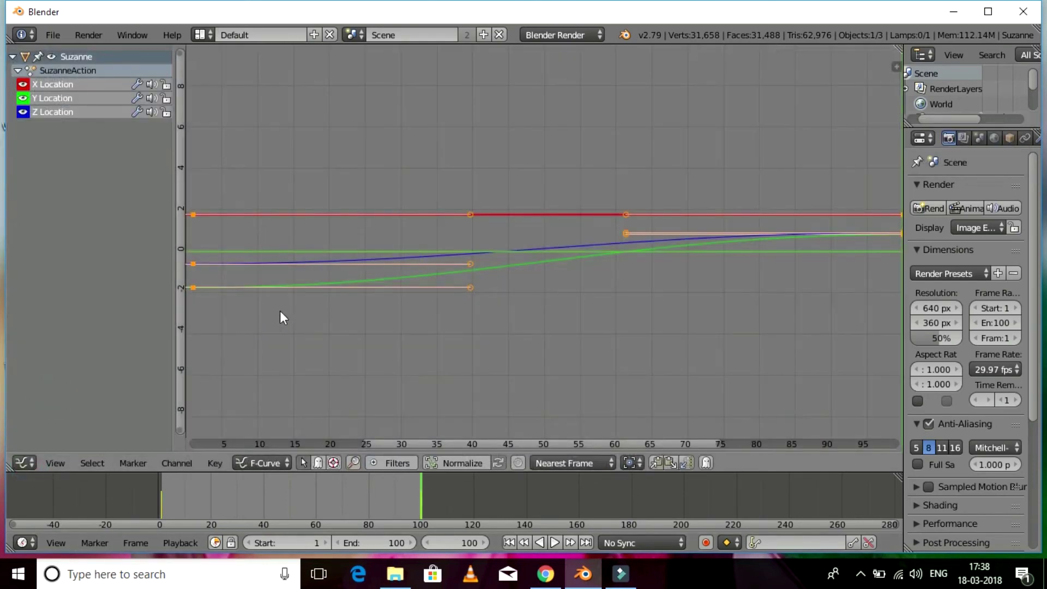
key(v)
click(276, 330)
click(22, 462)
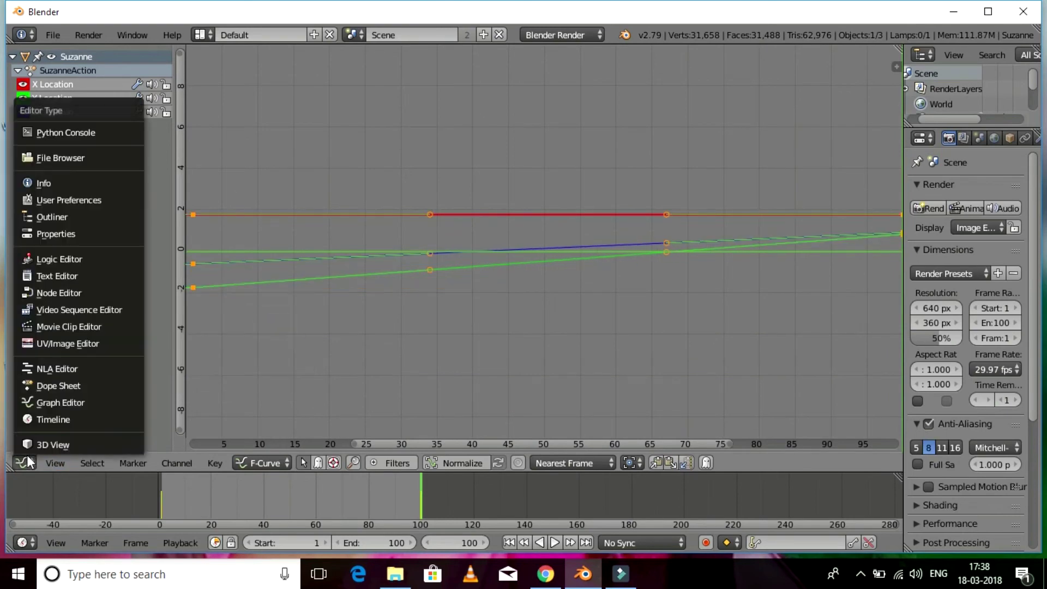
click(33, 442)
- Preview playback, then at frame 1 lower Suzanne to Z -0.78
click(508, 542)
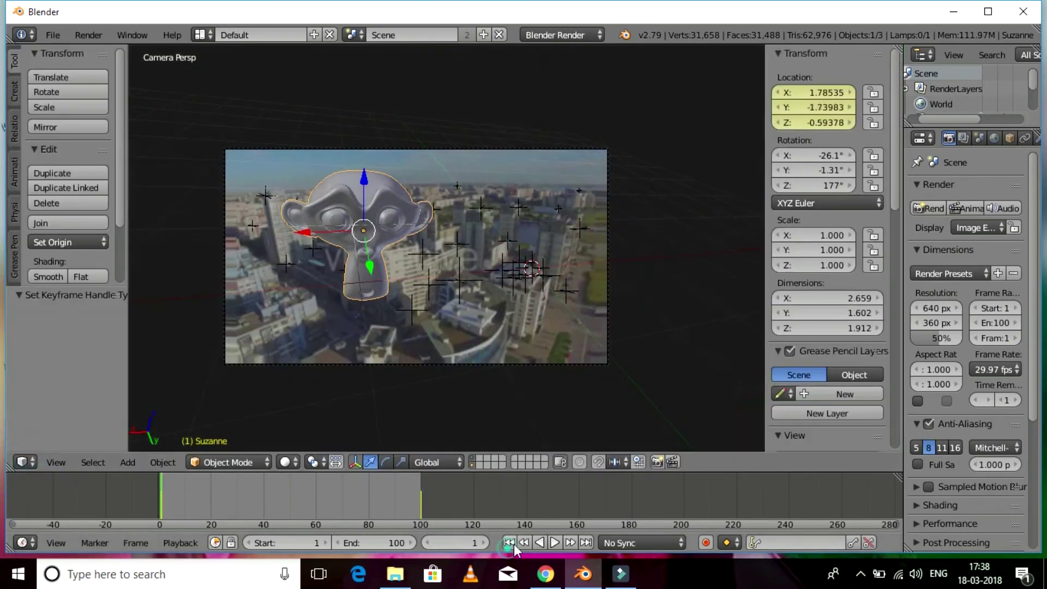
click(554, 541)
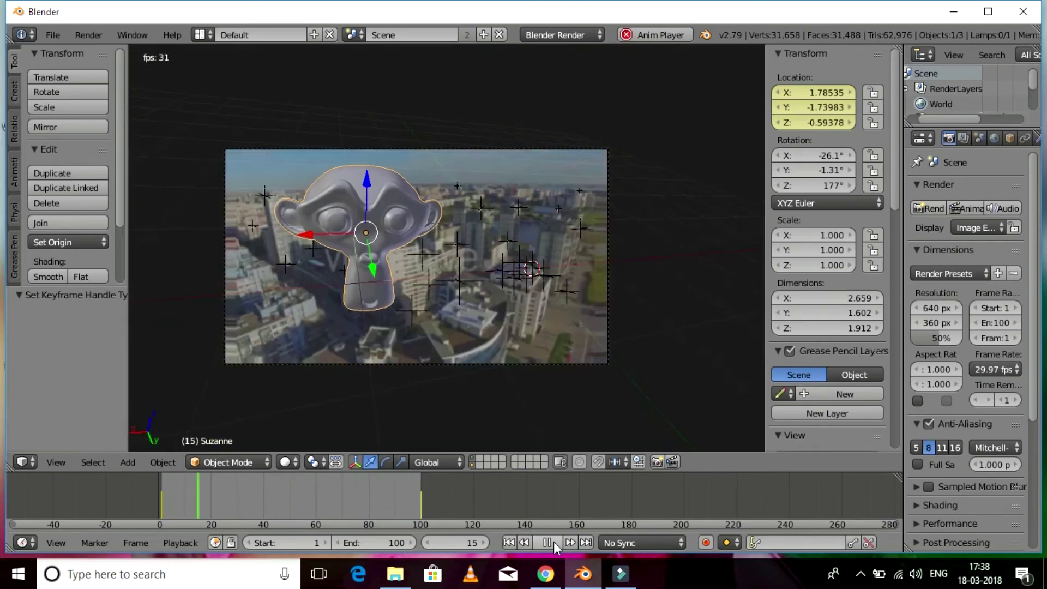
click(554, 541)
click(509, 543)
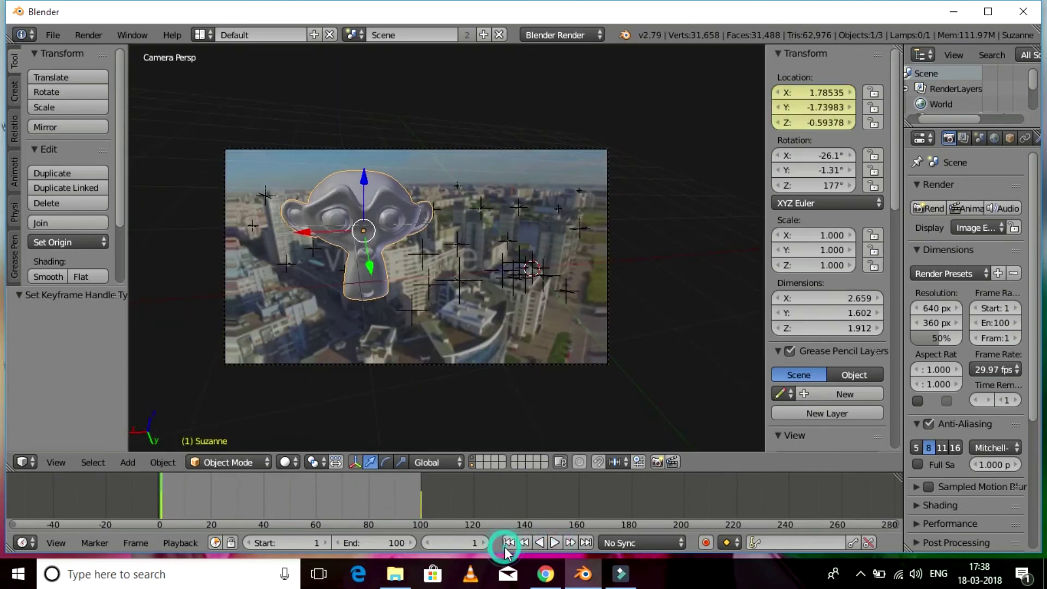
drag(364, 212, 413, 251)
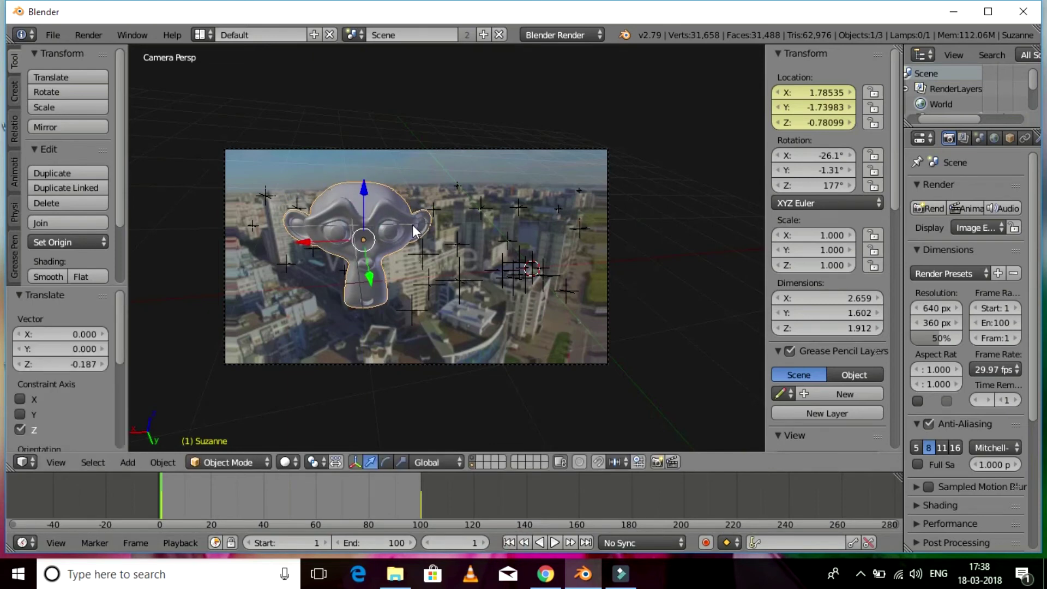
- Snap the 3D cursor to the scene centre and add a torus there
key(shift+s)
click(387, 309)
key(shift+a)
mouse_move(388, 231)
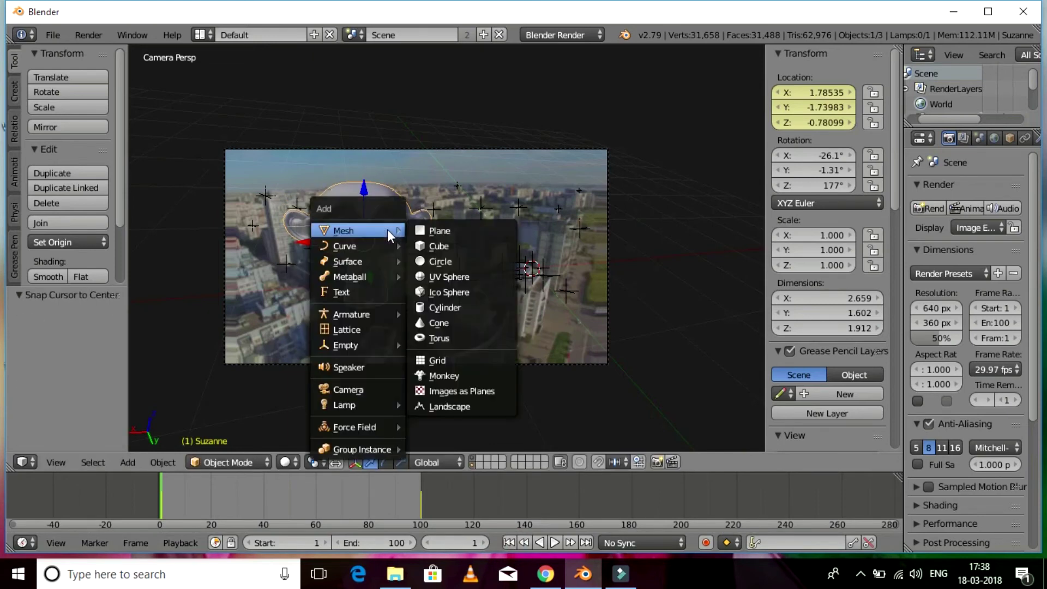
click(460, 338)
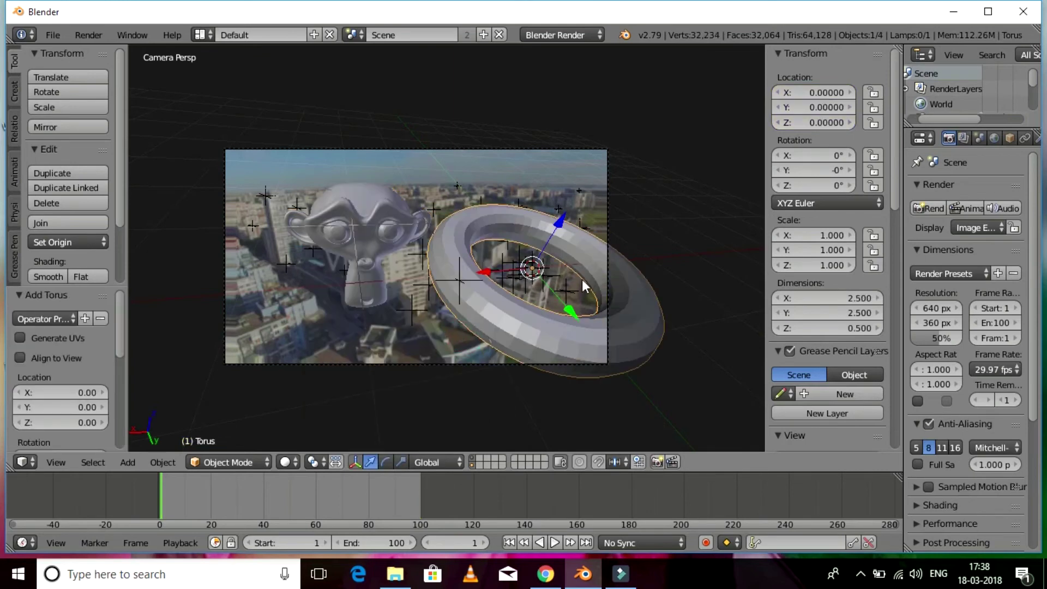
- Tilt the torus 31.5° on X, move it above Suzanne's head, and subdivide at level 3
key(r)
key(x)
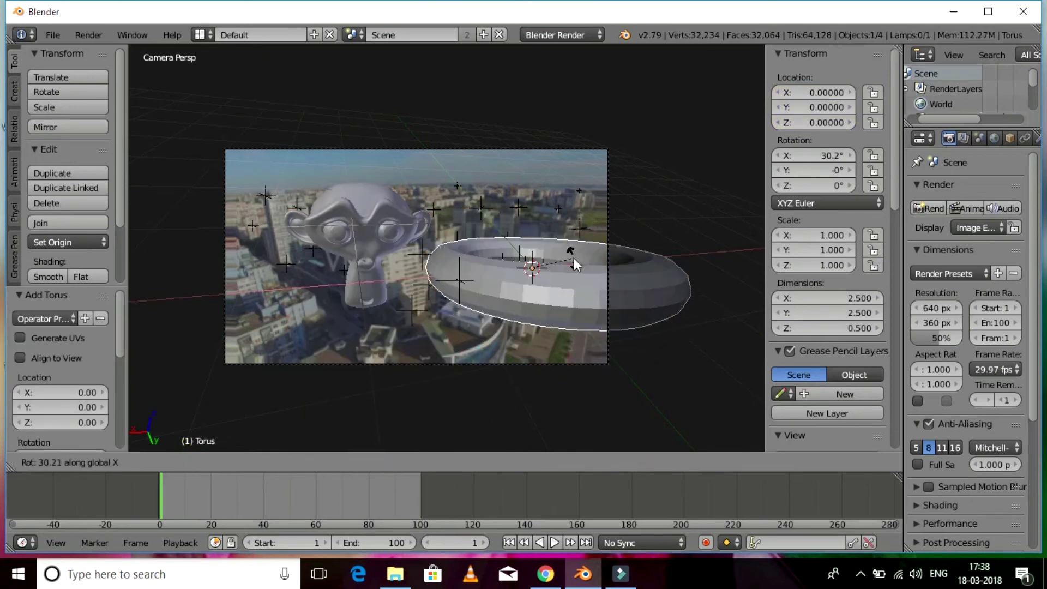
click(573, 256)
key(g)
key(x)
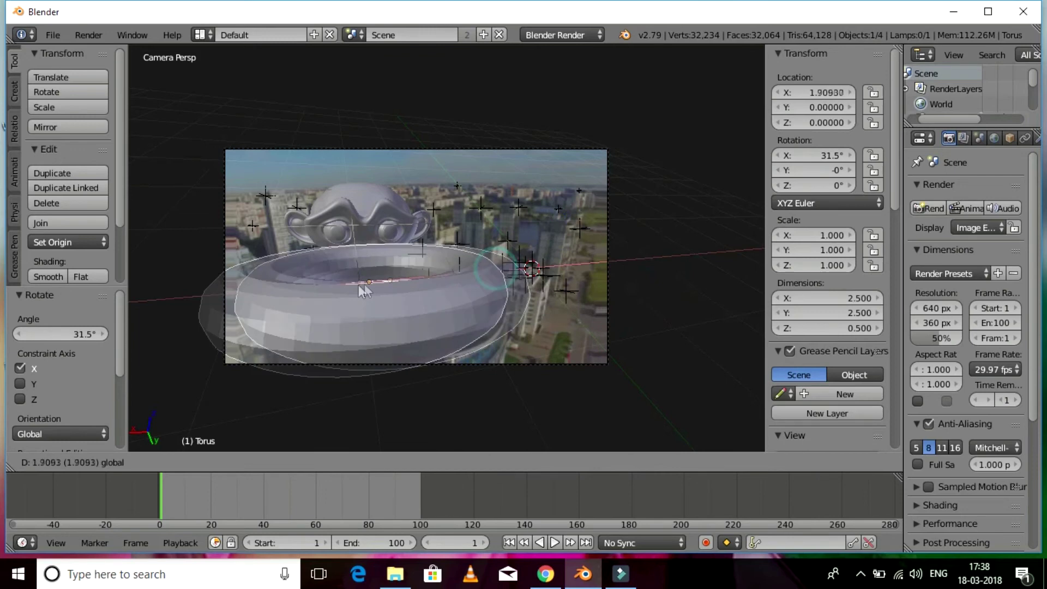
click(404, 345)
key(g)
key(y)
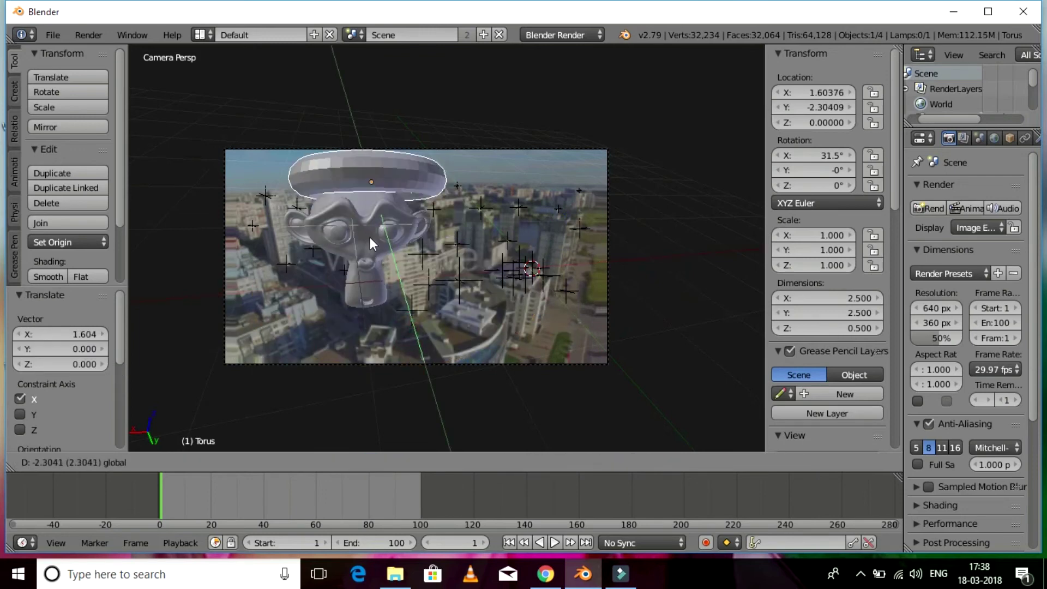
click(370, 234)
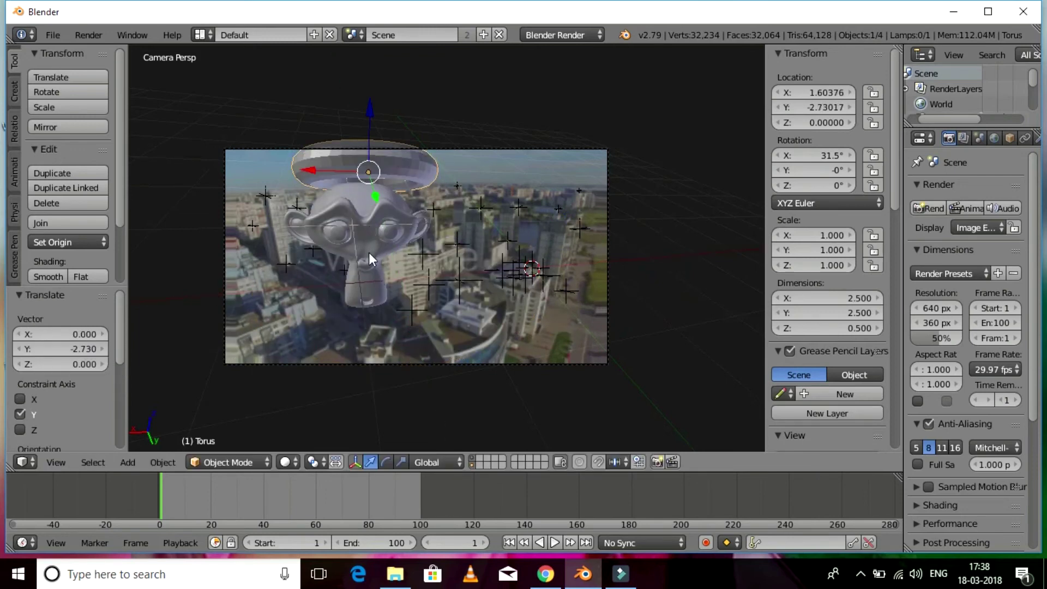
key(ctrl+3)
- Slide the torus along Y toward Suzanne's head and enlarge it to 1.133
drag(349, 167, 340, 168)
middle_drag(340, 168, 449, 249)
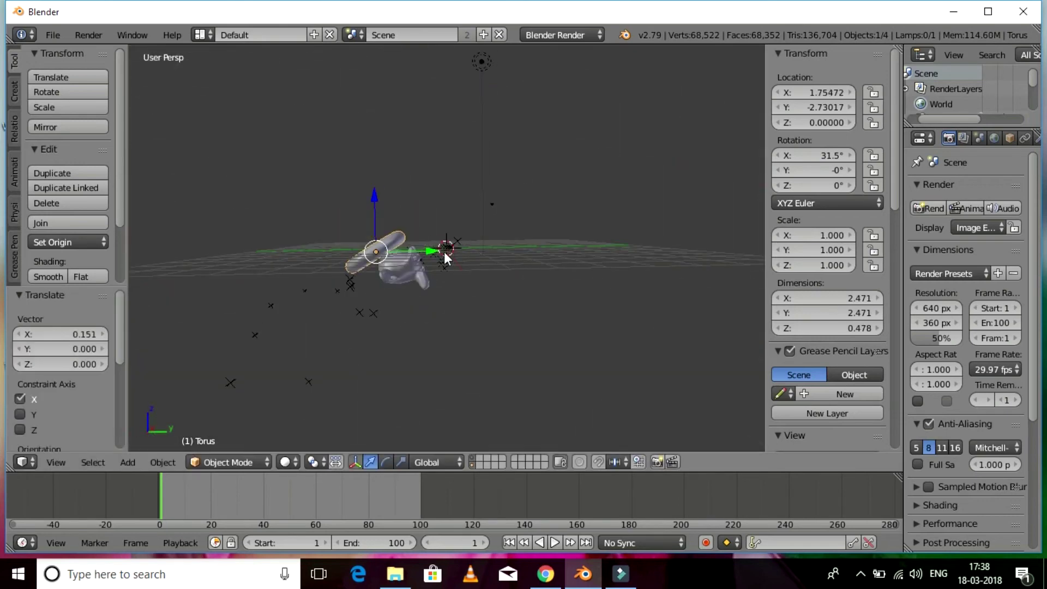
key(r)
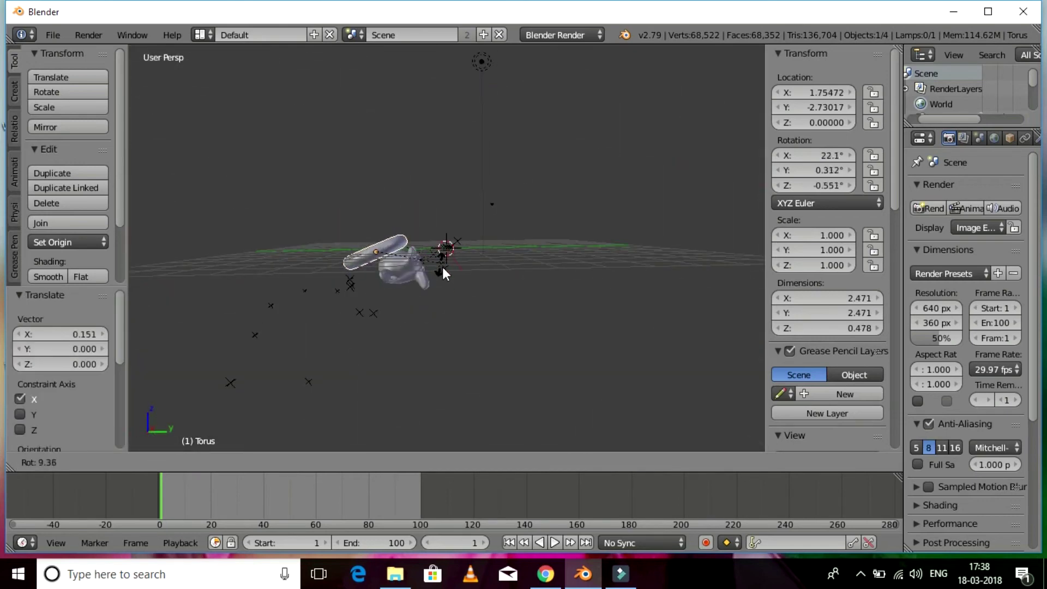
right_click(444, 300)
drag(397, 247, 400, 214)
key(s)
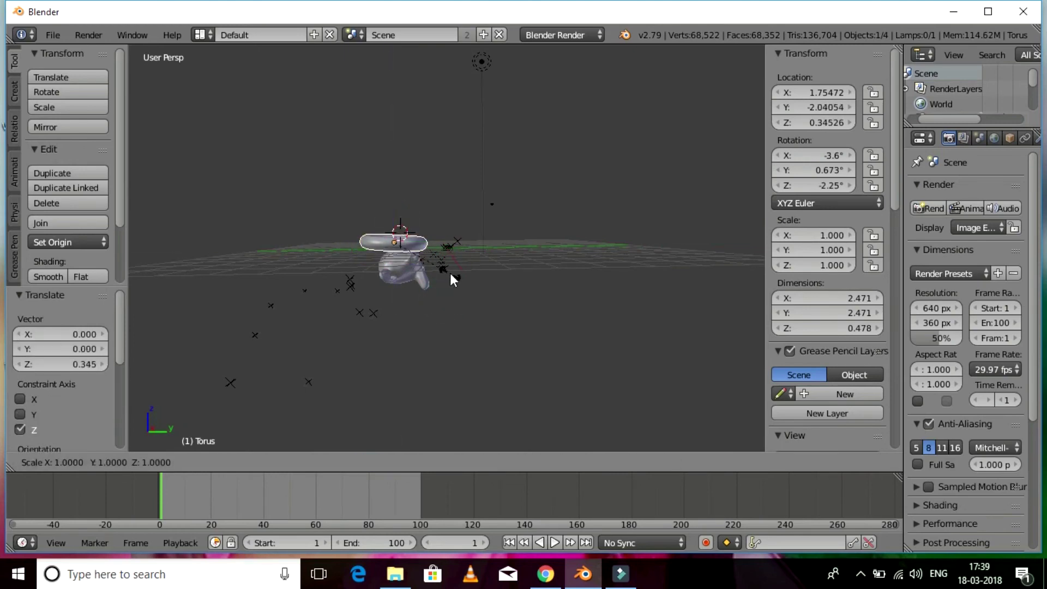
click(459, 274)
key(KP_0)
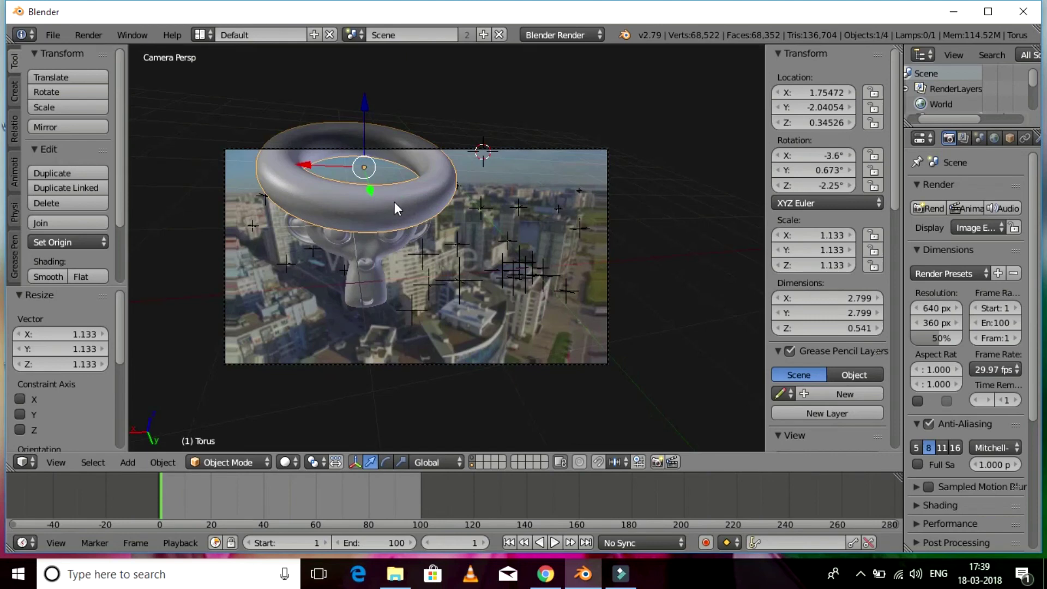
- Tilt the torus 19.7° on X, lower it onto the head, and shrink it to 0.888
key(r)
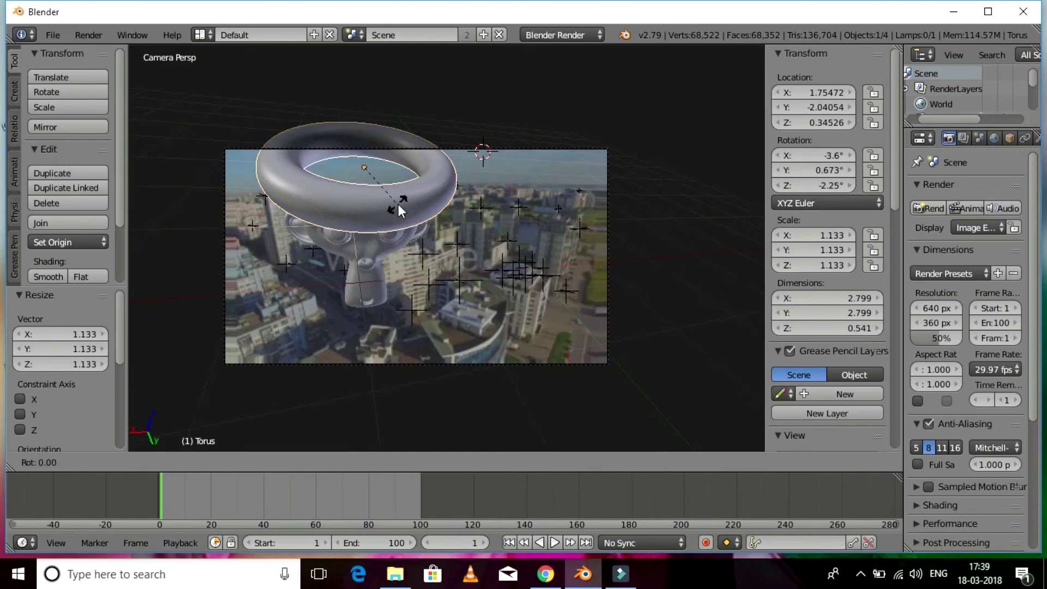
key(y)
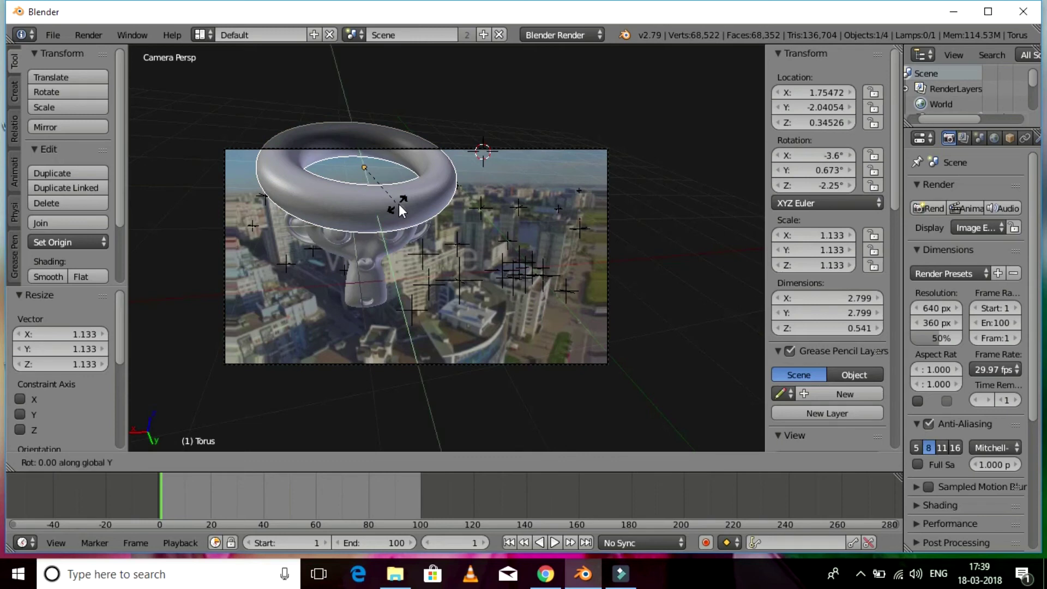
right_click(417, 211)
key(r)
key(x)
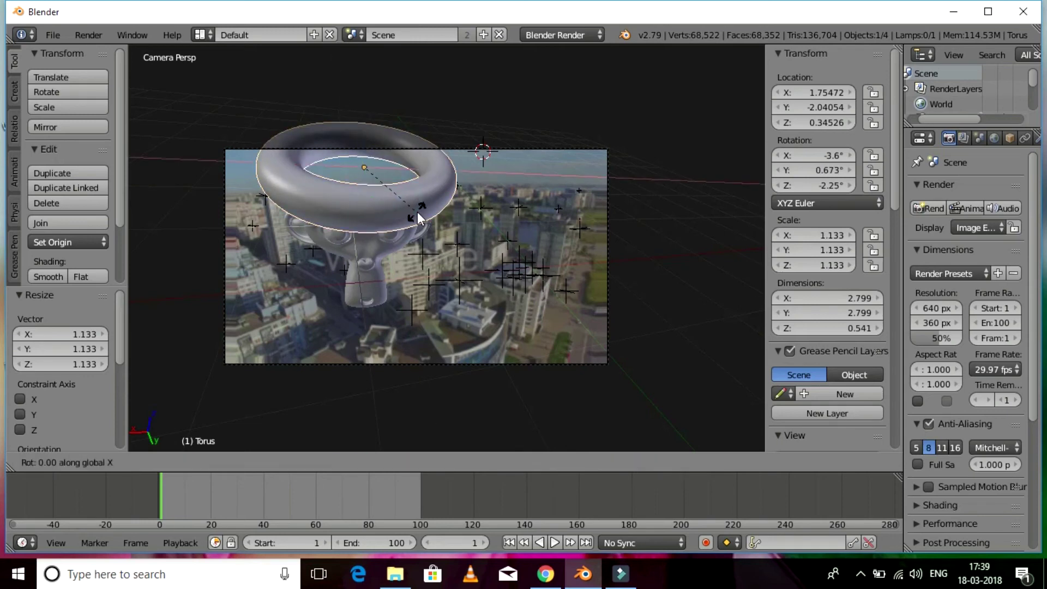
click(421, 186)
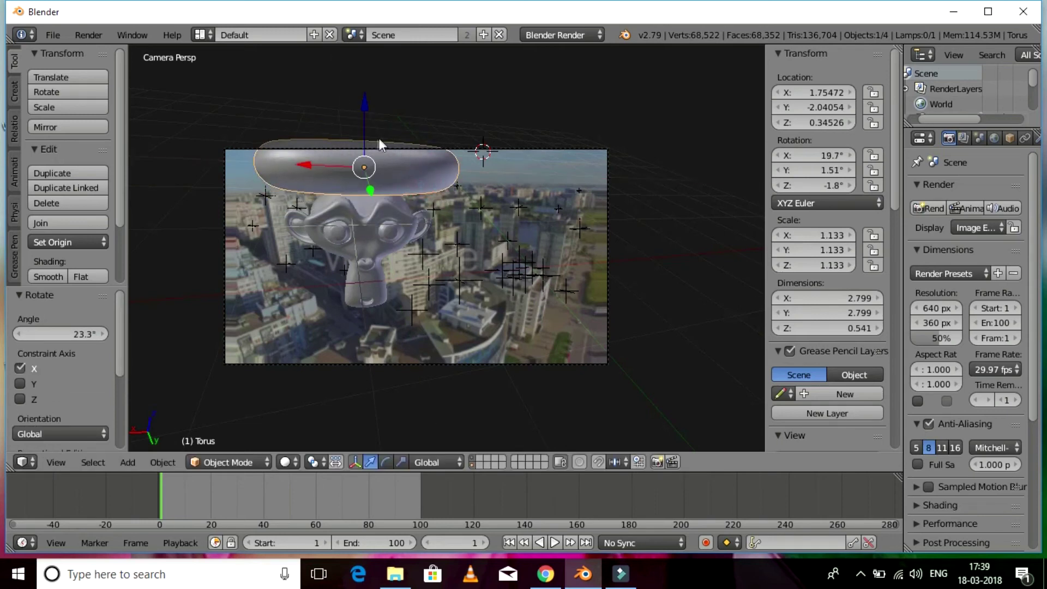
drag(372, 117, 371, 132)
key(s)
click(464, 237)
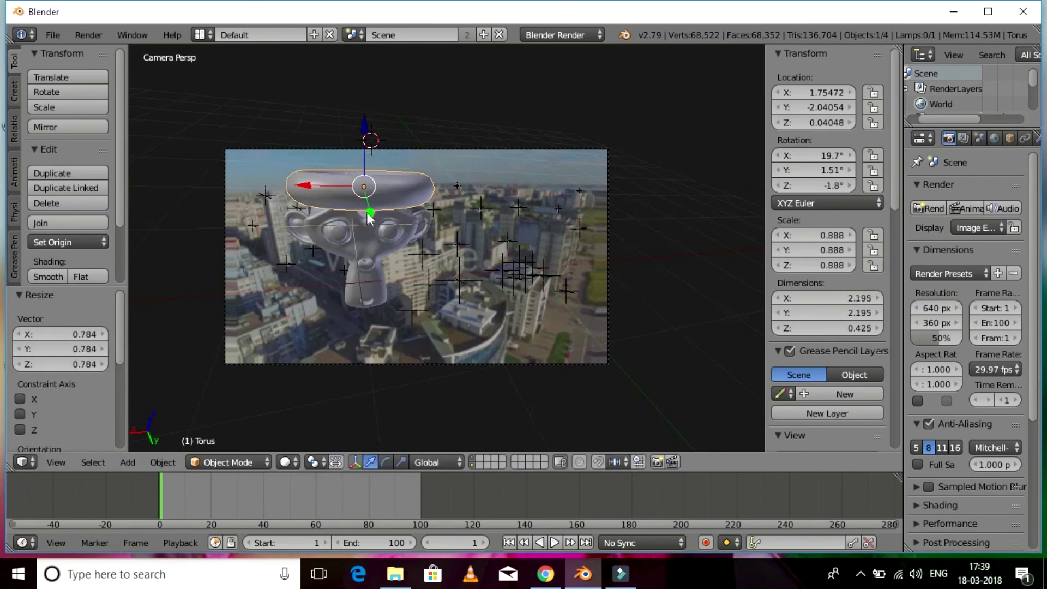
click(382, 221)
right_click(379, 217)
- Preview the hat animation, return to frame 1, and clear the selection
click(553, 543)
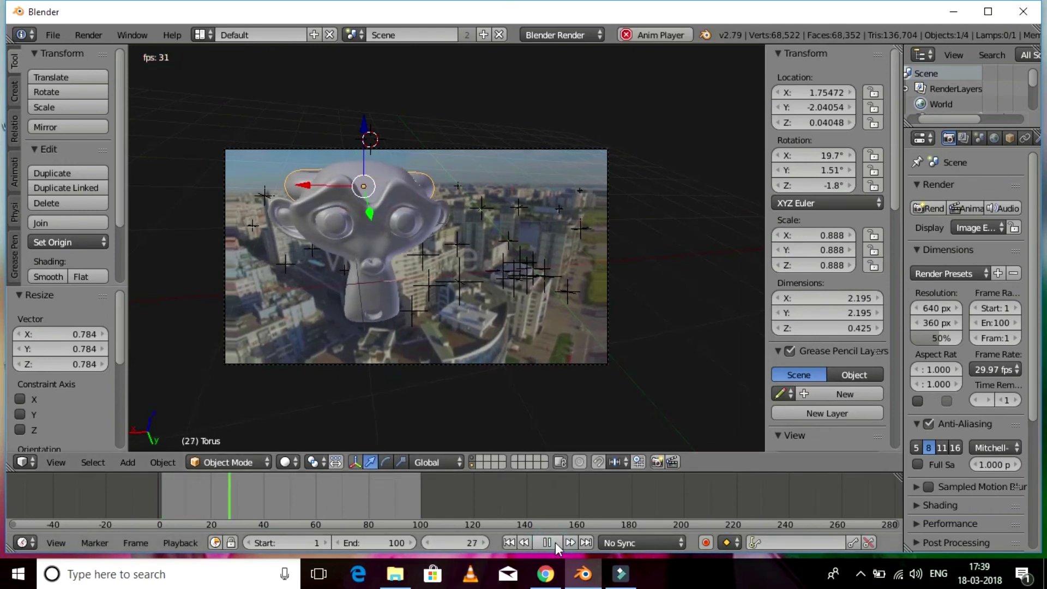
click(555, 542)
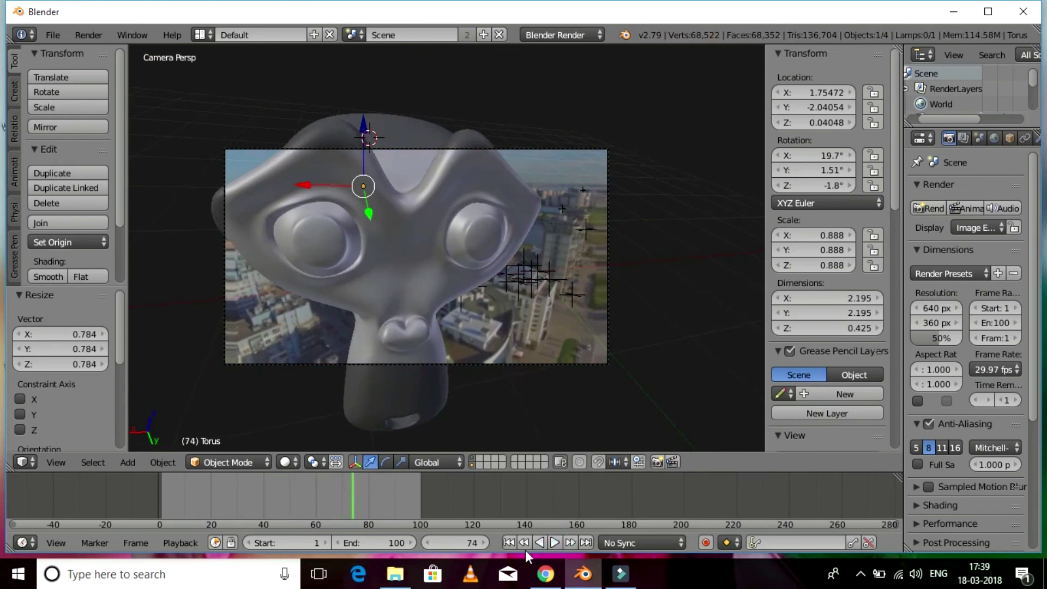
click(509, 542)
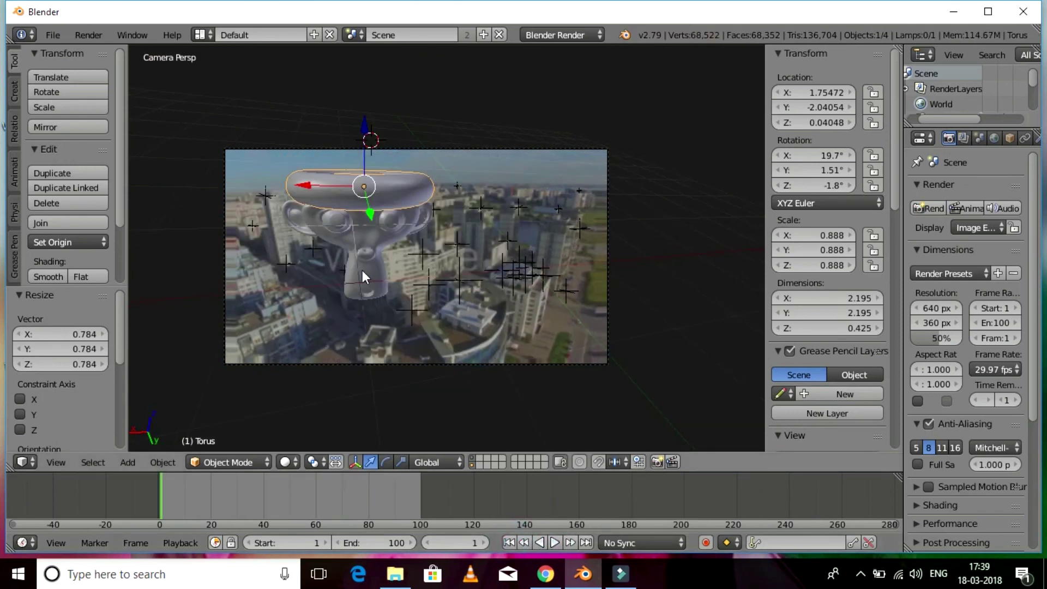
right_click(362, 270)
key(a)
- Select the torus, then Suzanne as active object, and join them with Ctrl+J
right_click(363, 202)
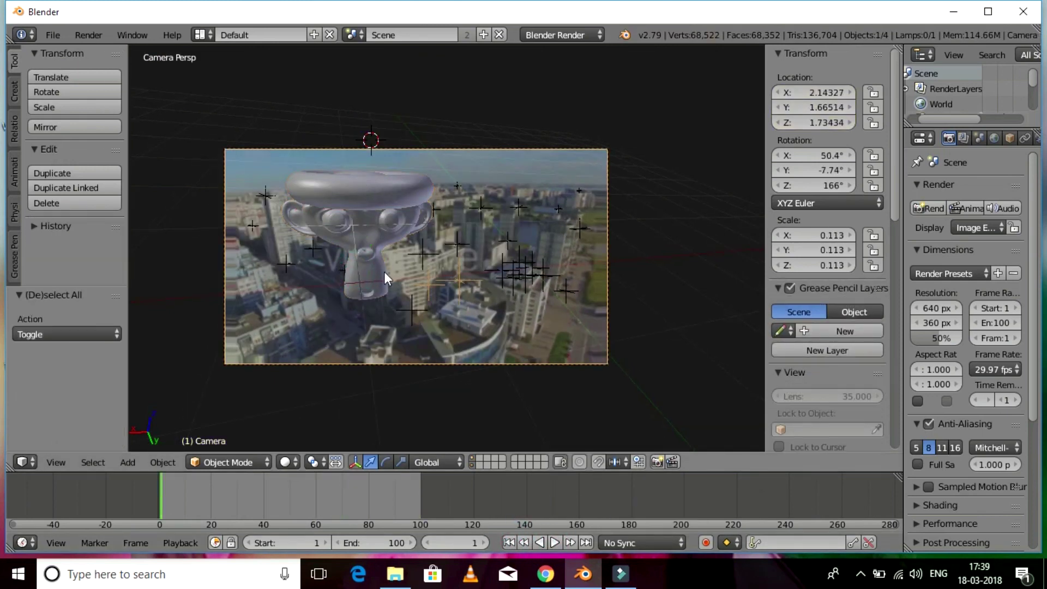
right_click(362, 206)
shift+right_click(349, 201)
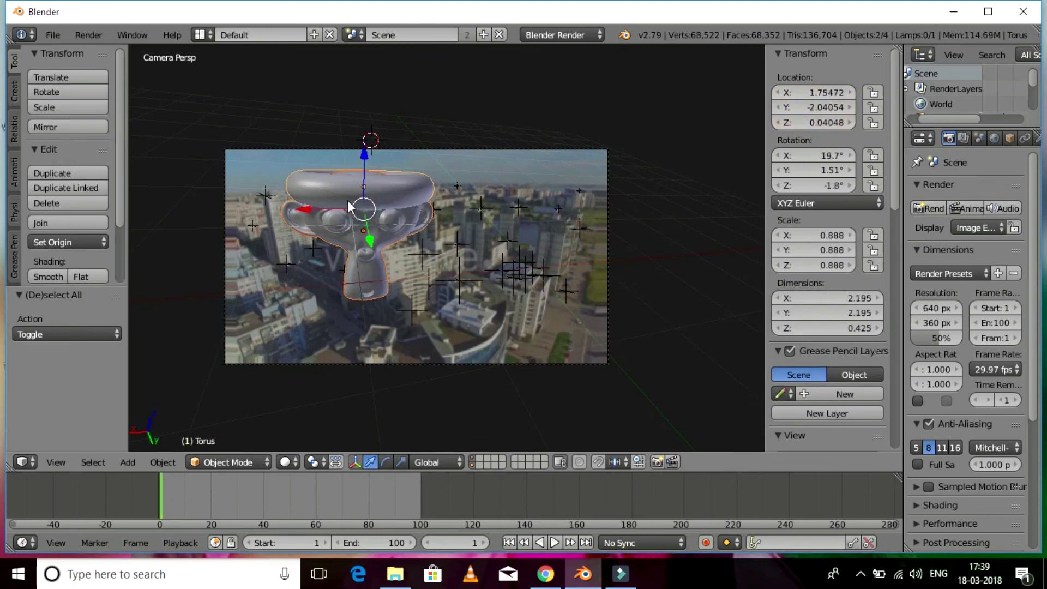
right_click(335, 220)
right_click(333, 189)
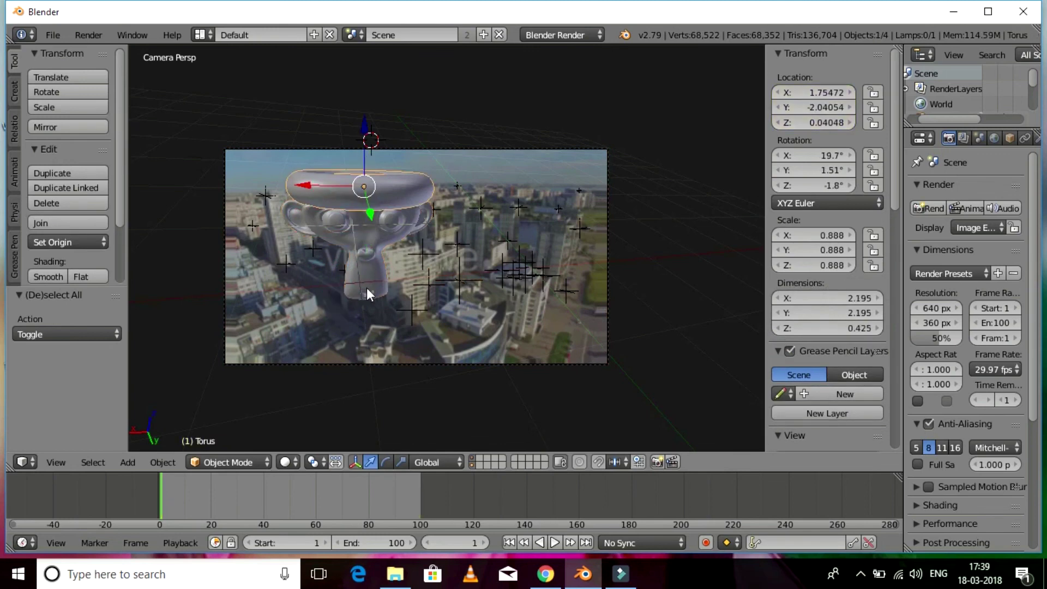
shift+right_click(362, 287)
key(ctrl+j)
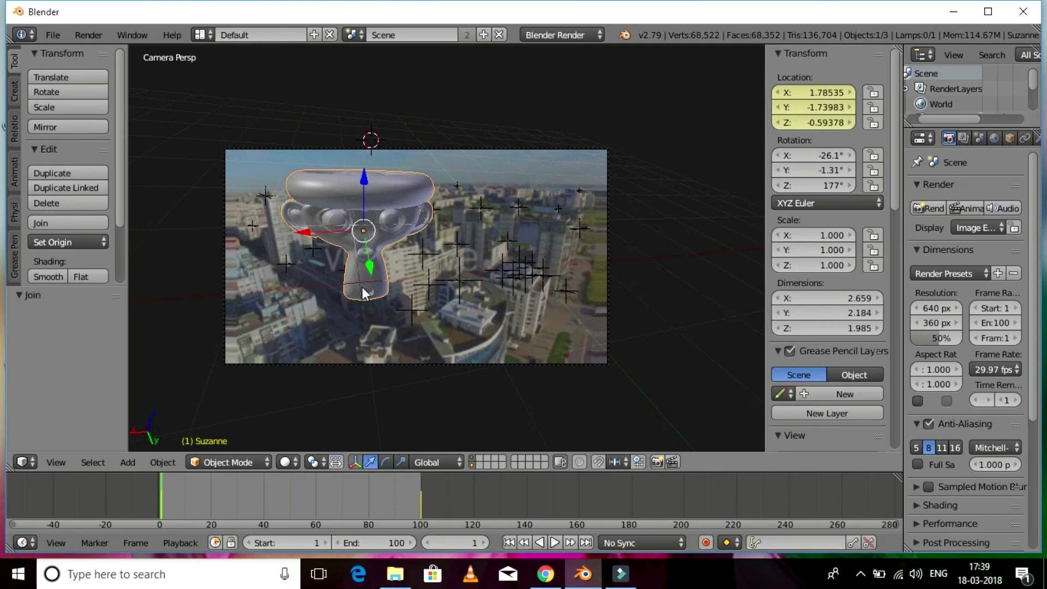
- Replay the animation with the joined hat and return to frame 1
click(551, 543)
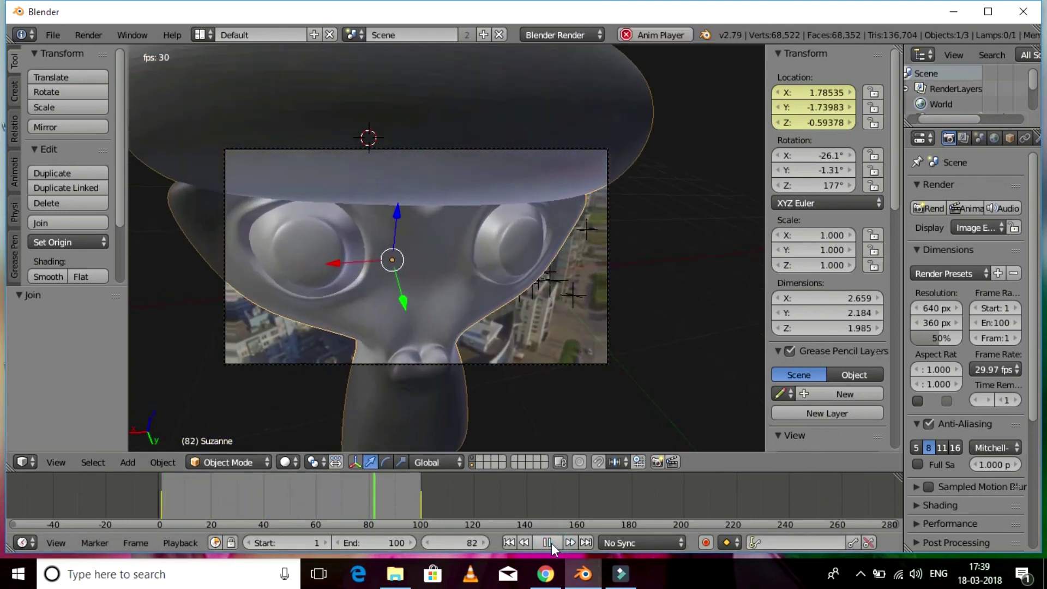
click(551, 543)
click(507, 543)
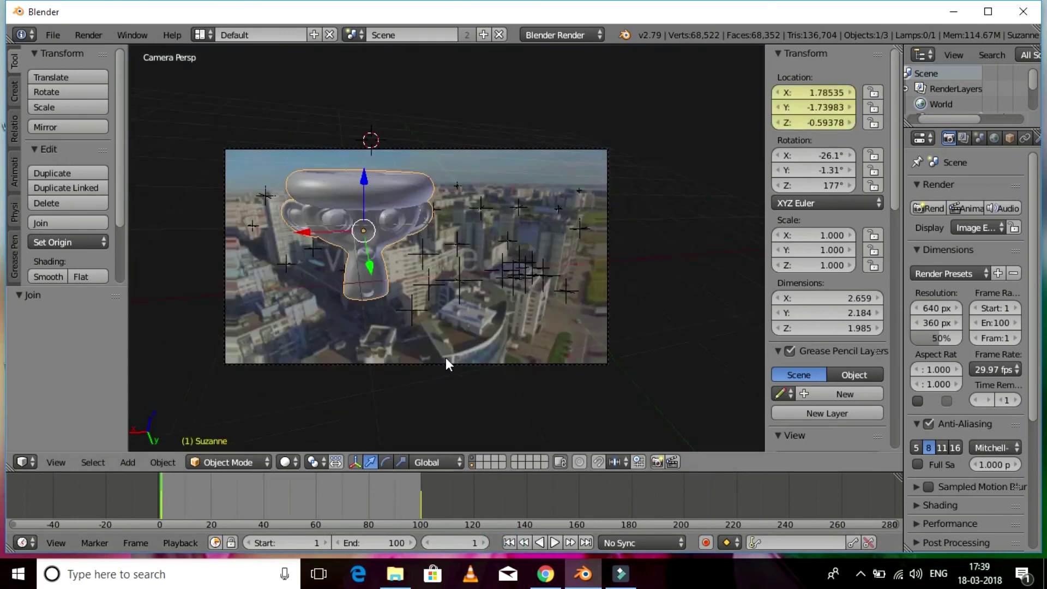